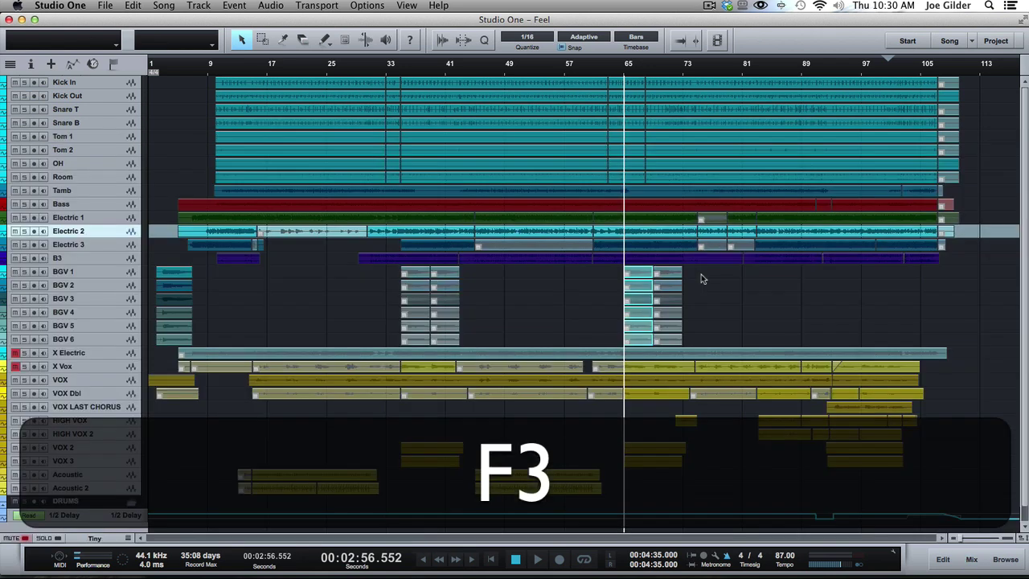
# Step: Show and hide the mix console several times, leaving it open below the arrangement
pyautogui.click(972, 560)
pyautogui.press('F3')
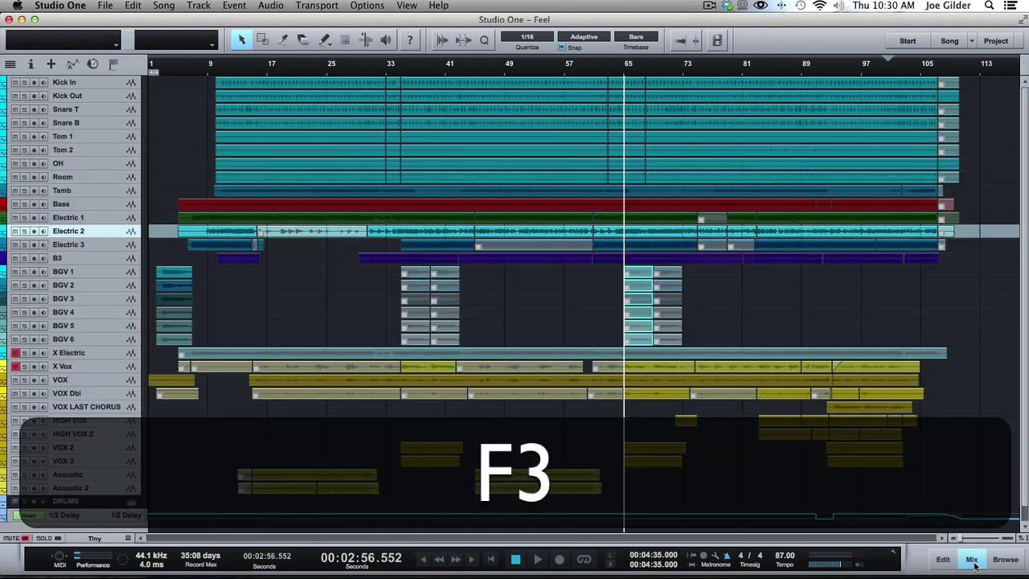
pyautogui.press('F3')
pyautogui.press('F3')
pyautogui.press('F3')
pyautogui.press('F3')
pyautogui.press('F3')
pyautogui.press('F3')
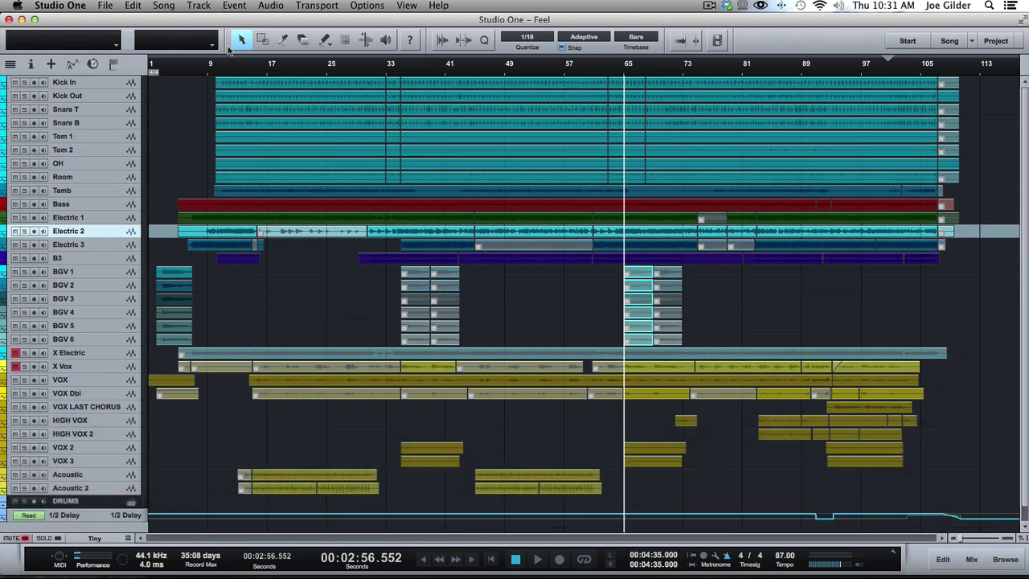
pyautogui.press('F3')
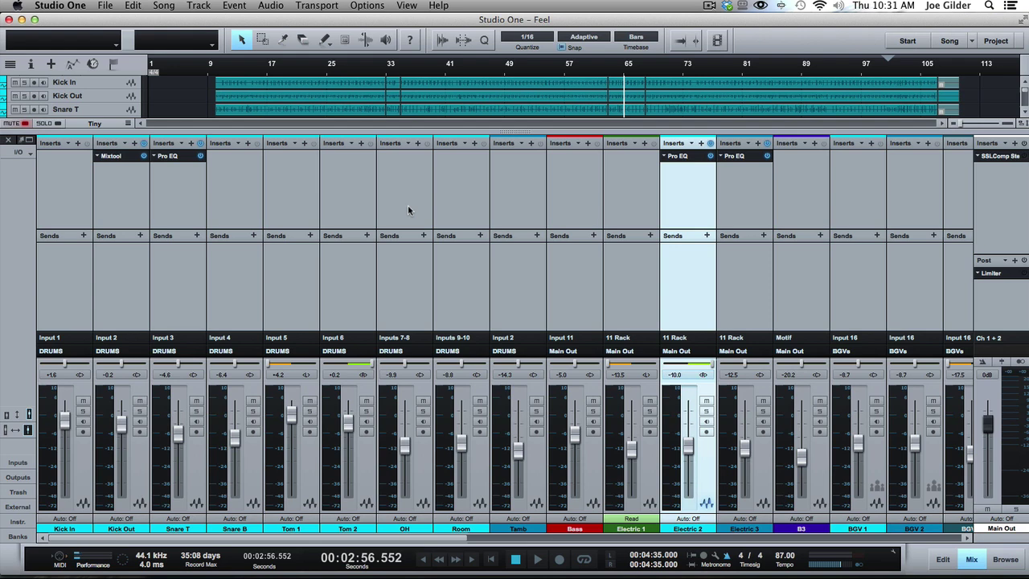
# Step: Select the OH channel and try several console heights, leaving about four tracks visible in the arrangement
pyautogui.click(382, 199)
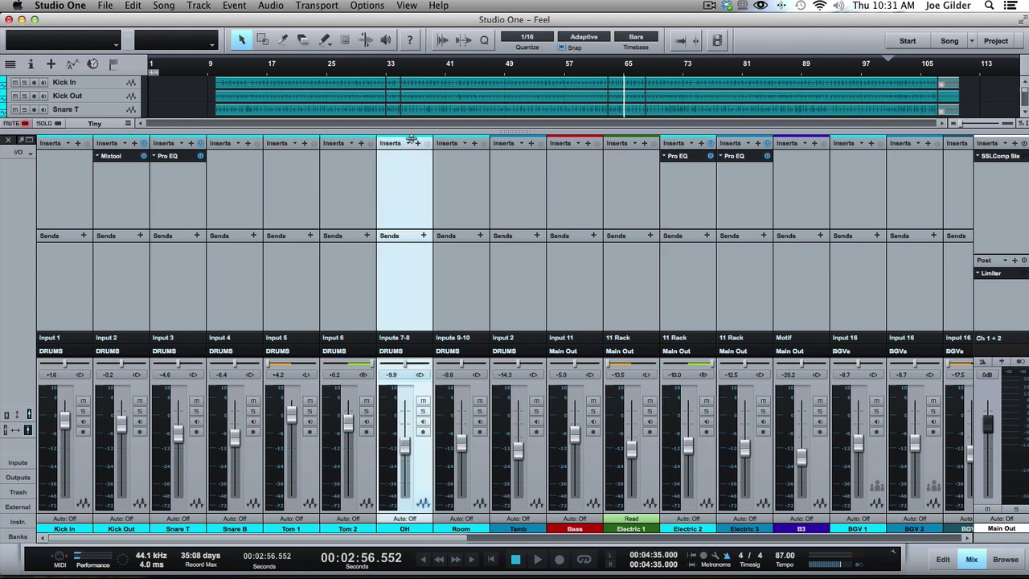
pyautogui.moveTo(409, 135); pyautogui.dragTo(409, 217)
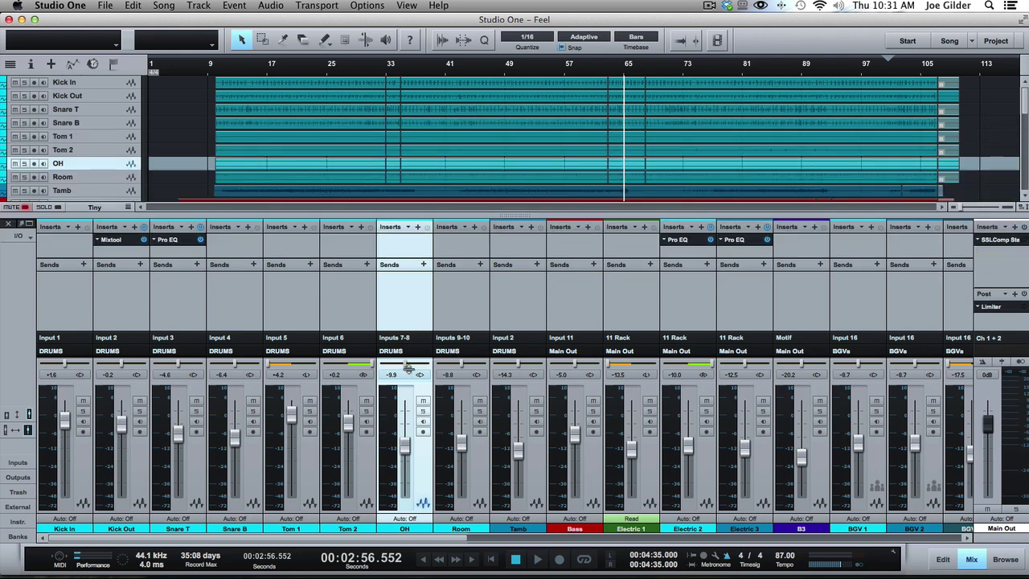
pyautogui.moveTo(409, 218); pyautogui.dragTo(409, 108)
pyautogui.moveTo(333, 108); pyautogui.dragTo(365, 148)
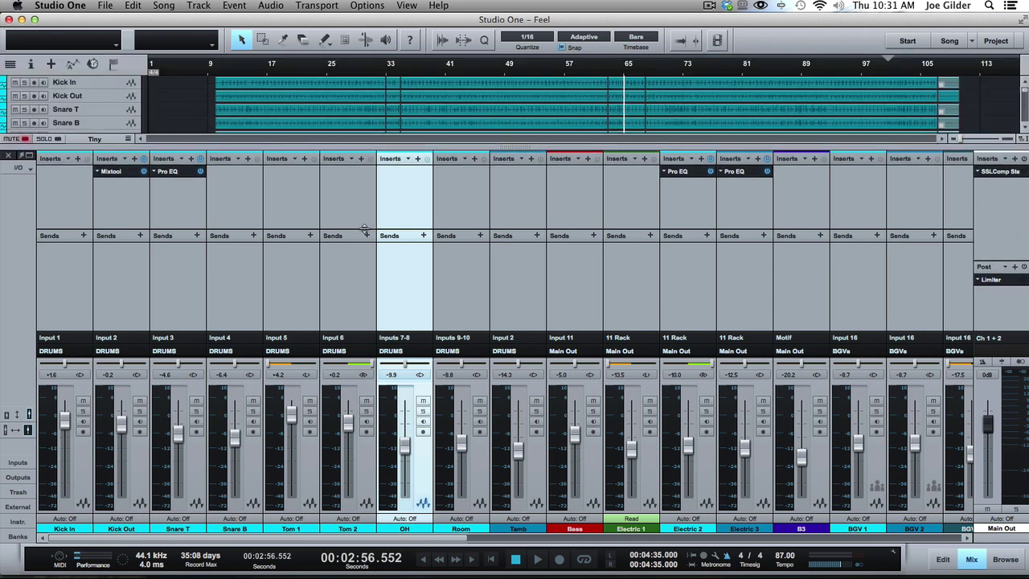
# Step: Move the divider between Inserts and Sends on the vocal channels until every insert and send fits
pyautogui.hscroll(10, 381, 261)
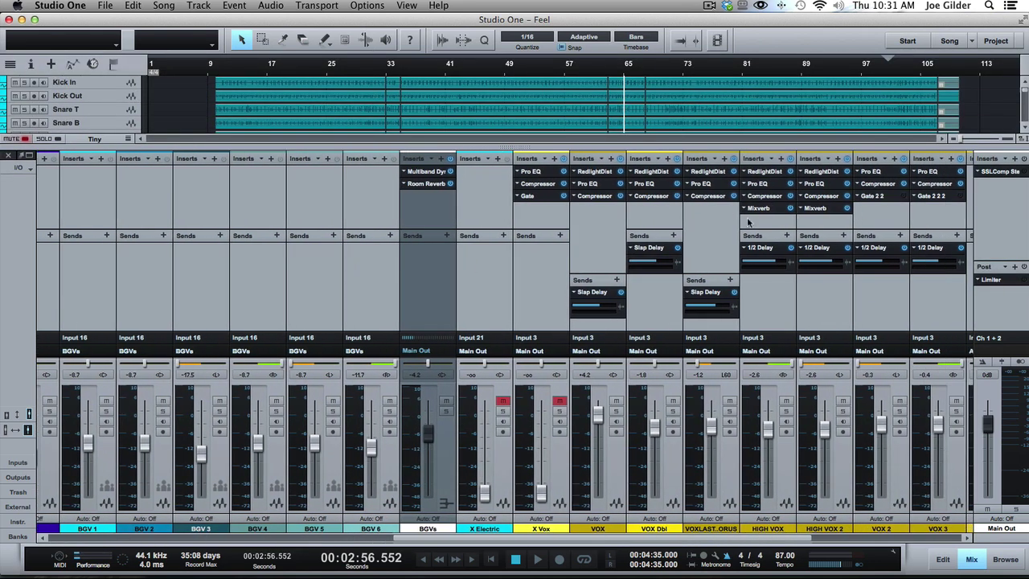
pyautogui.moveTo(760, 229); pyautogui.dragTo(760, 291)
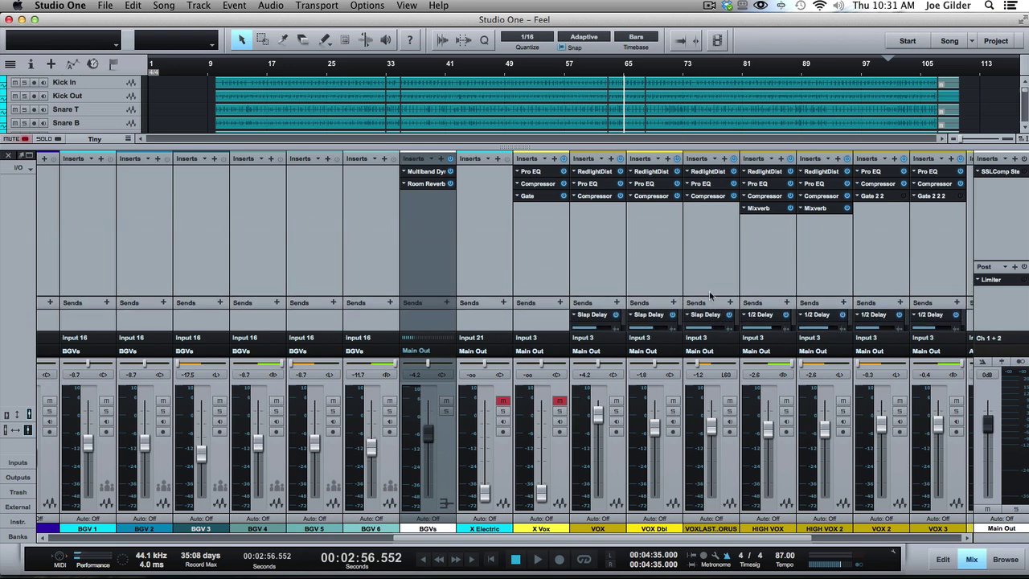
pyautogui.moveTo(708, 297); pyautogui.dragTo(716, 170)
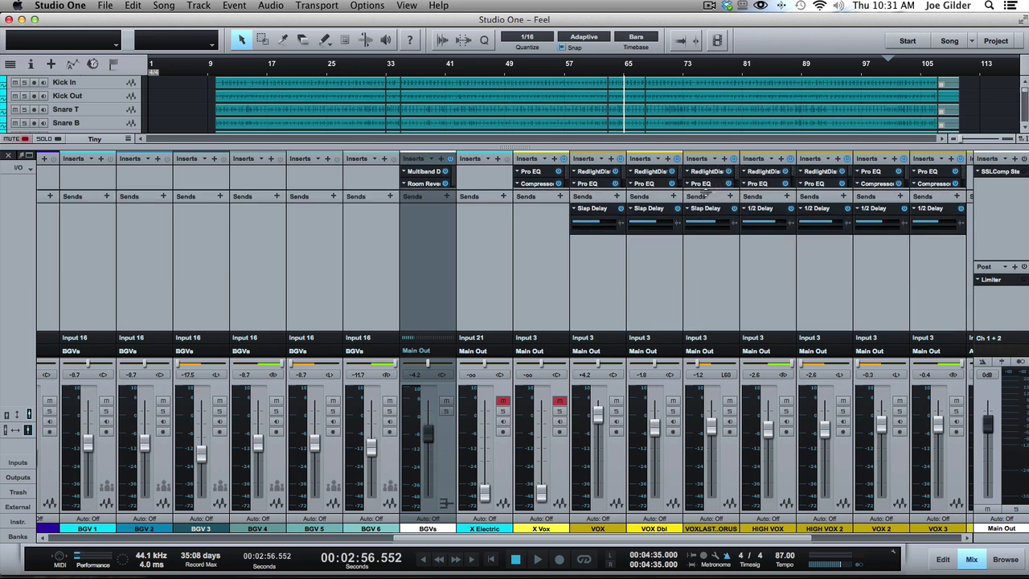
pyautogui.moveTo(705, 196); pyautogui.dragTo(701, 246)
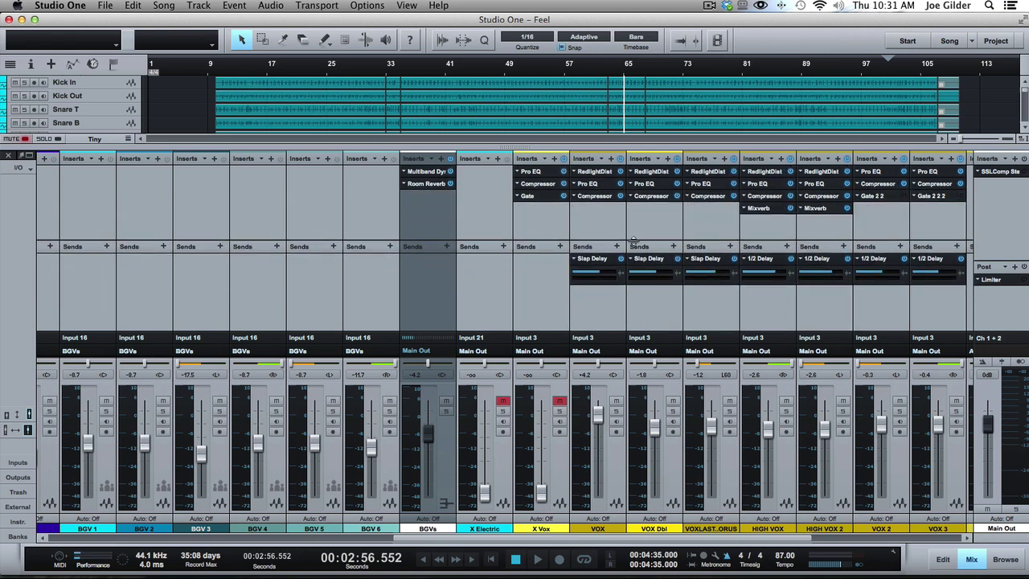
# Step: Enlarge the console to almost full height and unfold the Pro EQ and Compressor displays on the X Vox channel
pyautogui.moveTo(508, 154)
pyautogui.mouseDown()
pyautogui.moveTo(508, 197)
pyautogui.moveTo(510, 152)
pyautogui.mouseUp()
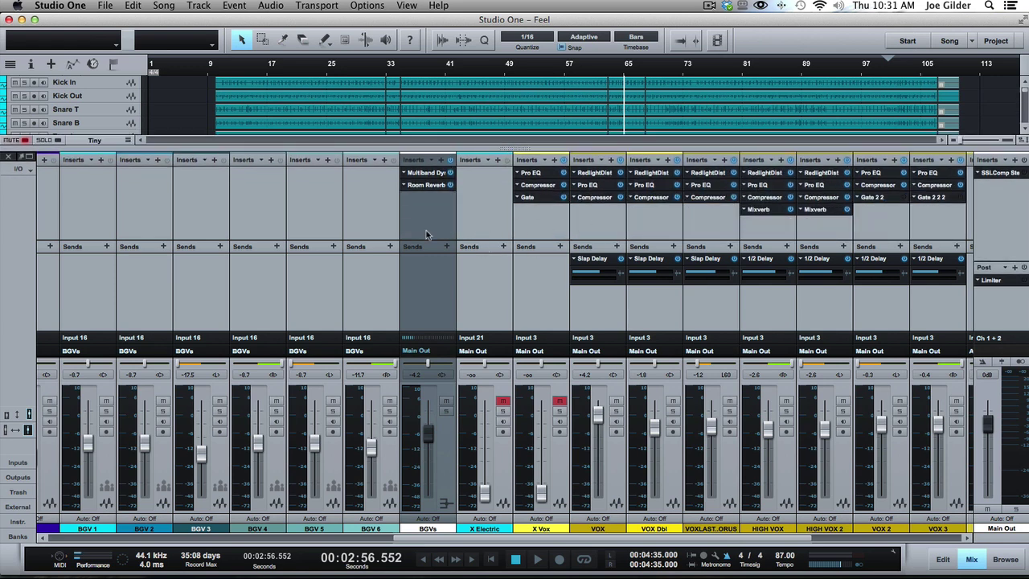
pyautogui.click(538, 175)
pyautogui.moveTo(546, 150); pyautogui.dragTo(554, 75)
pyautogui.click(535, 176)
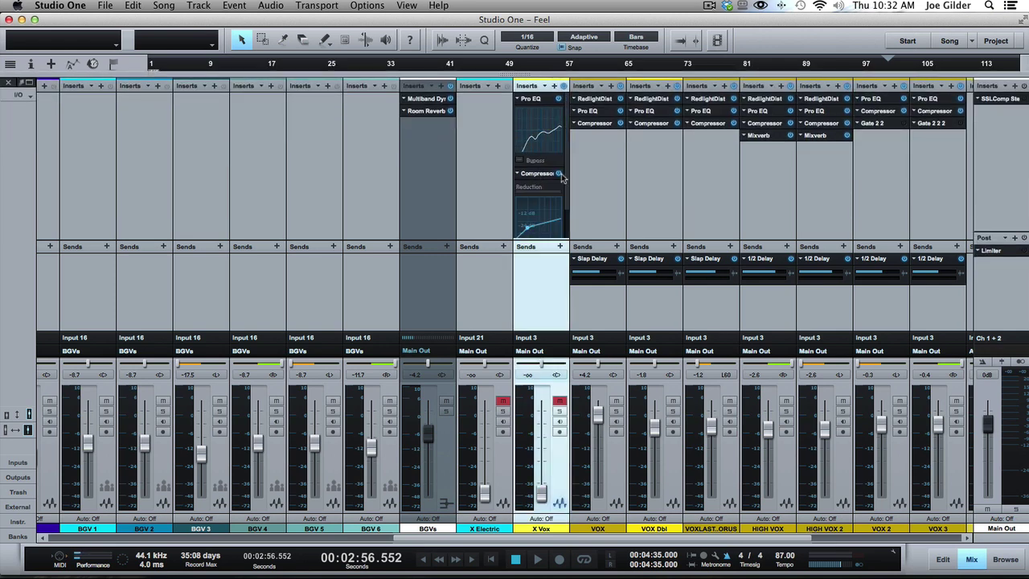
# Step: Unfold the Pro EQ and Compressor displays on the VOX channel and enlarge the inserts area to fit them
pyautogui.click(599, 111)
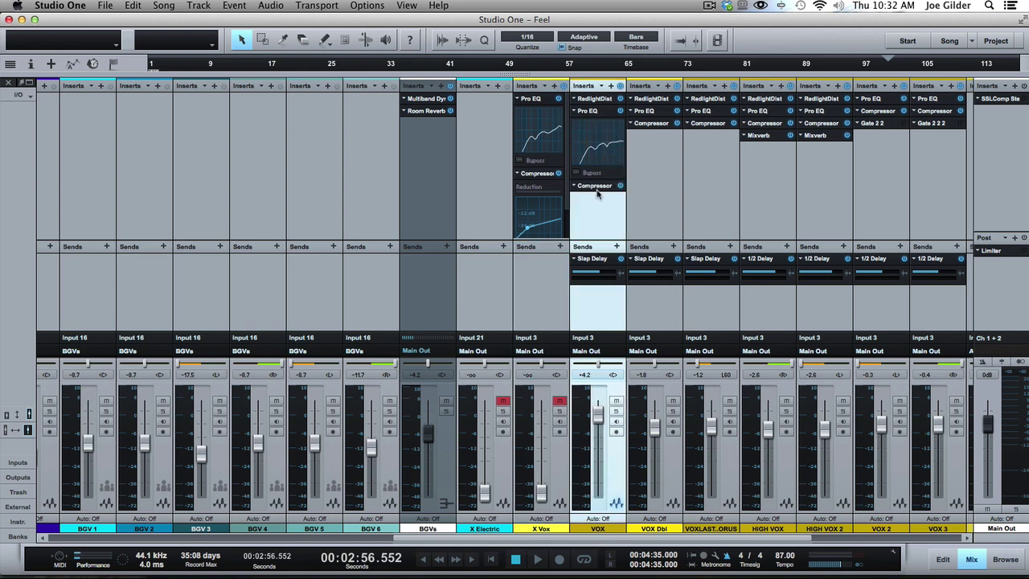
pyautogui.click(596, 188)
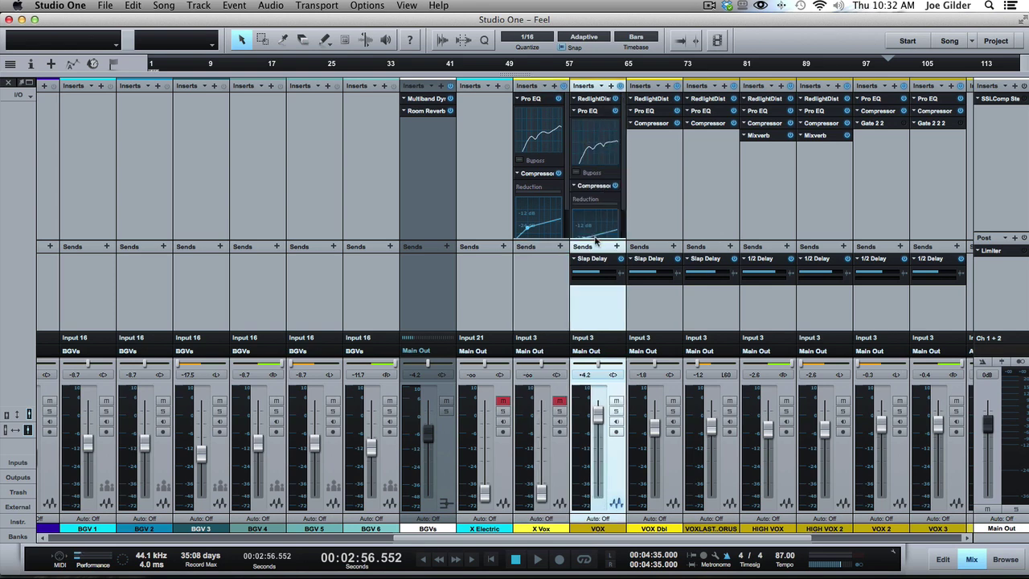
pyautogui.moveTo(596, 240); pyautogui.dragTo(596, 288)
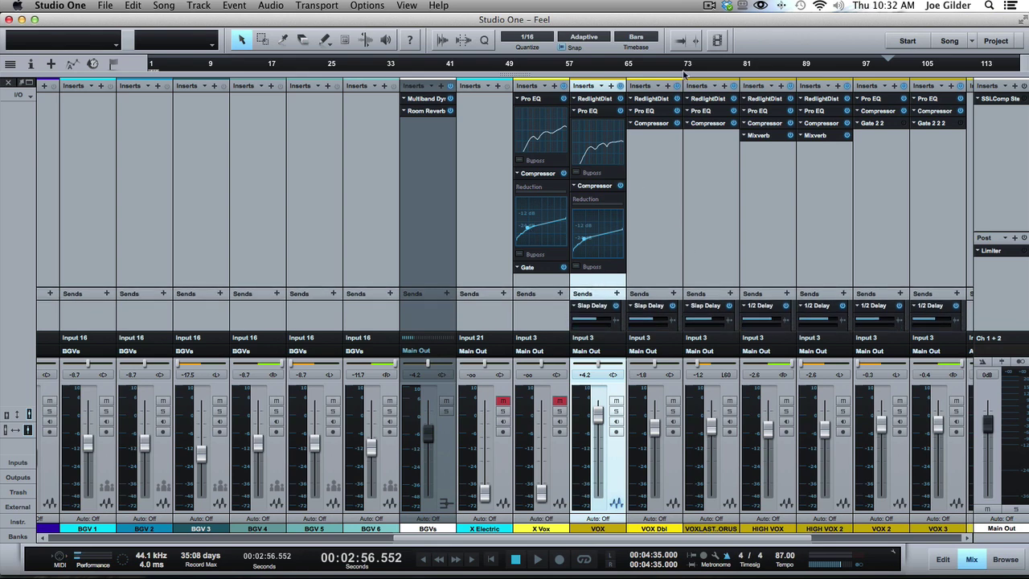
# Step: Unfold the Pro EQ displays on the VOX Dbl, VOX LAST CHORUS and HIGH VOX channels
pyautogui.click(649, 111)
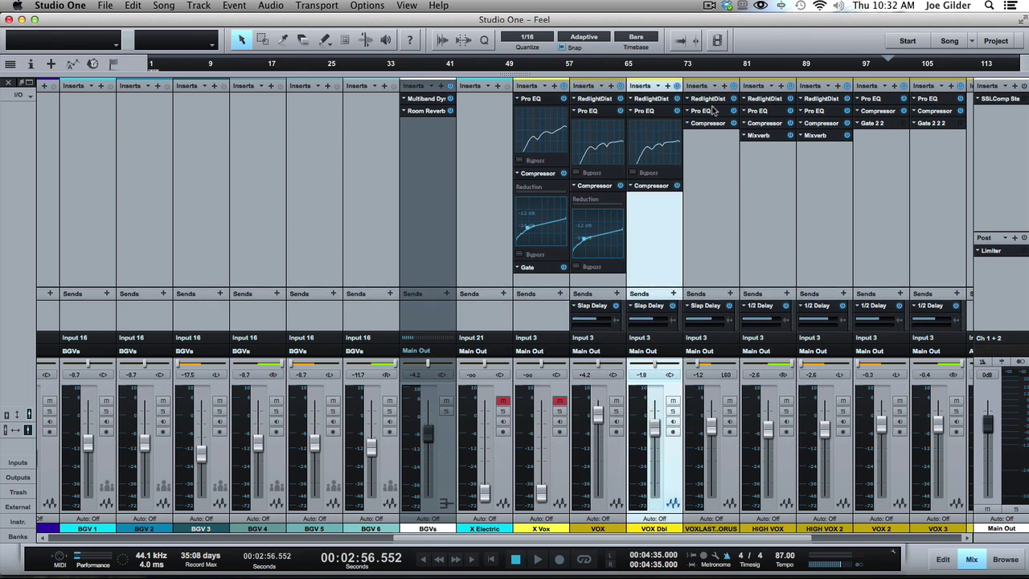
pyautogui.click(705, 111)
pyautogui.click(764, 112)
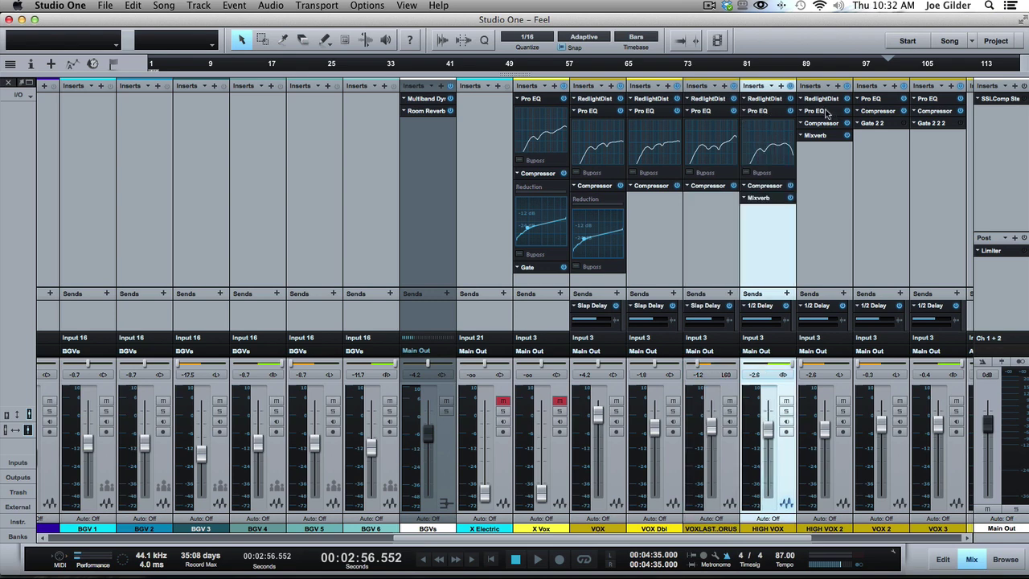
# Step: Unfold the Pro EQ display on the HIGH VOX 2 channel and set its LMF-Gain to about -7.54 dB
pyautogui.click(826, 112)
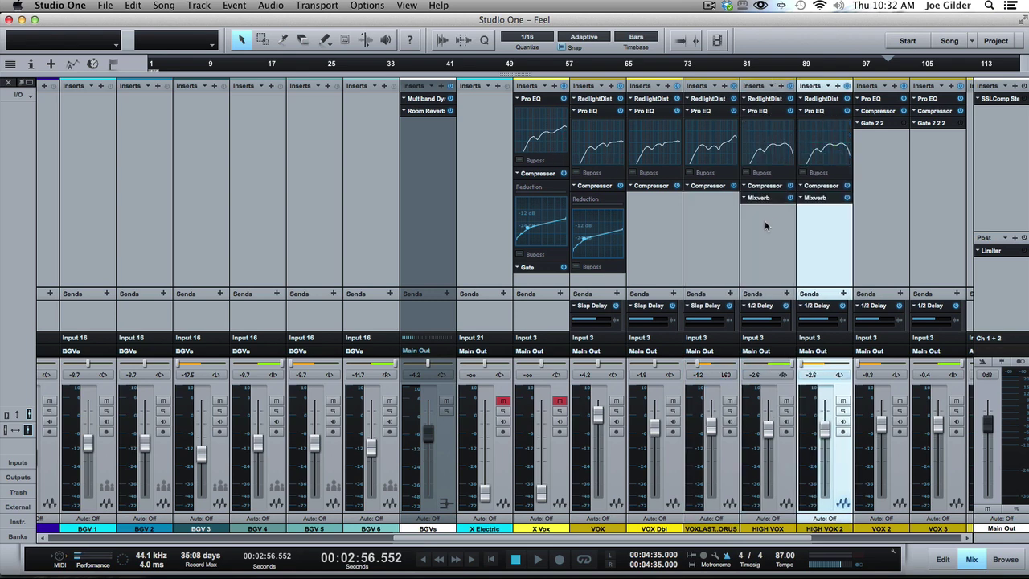
pyautogui.moveTo(821, 155)
pyautogui.moveTo(821, 155); pyautogui.dragTo(821, 151)
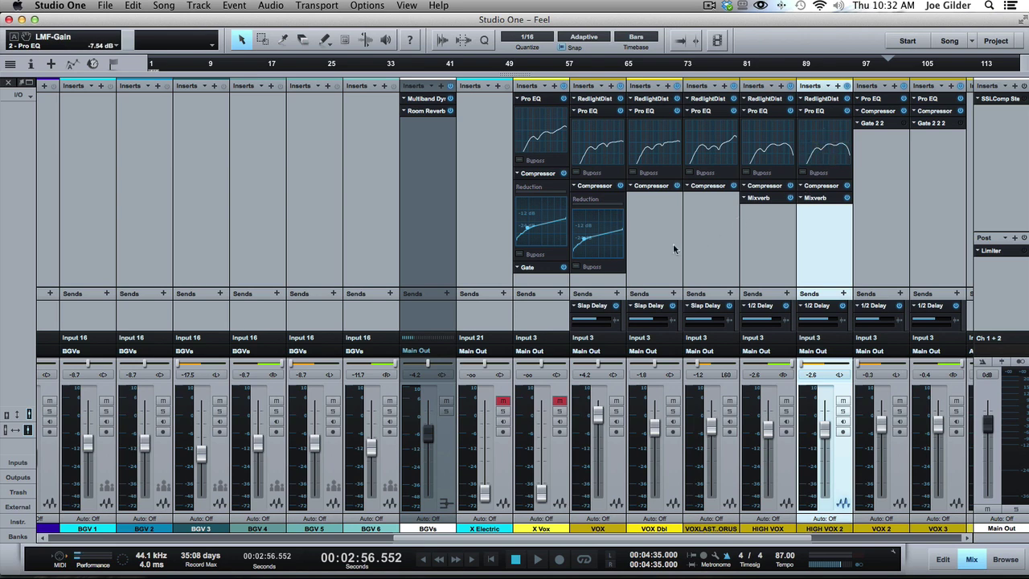
# Step: Select the grouped BGV 1 to BGV 6 channels and reduce the console height to reveal two tracks
pyautogui.click(325, 214)
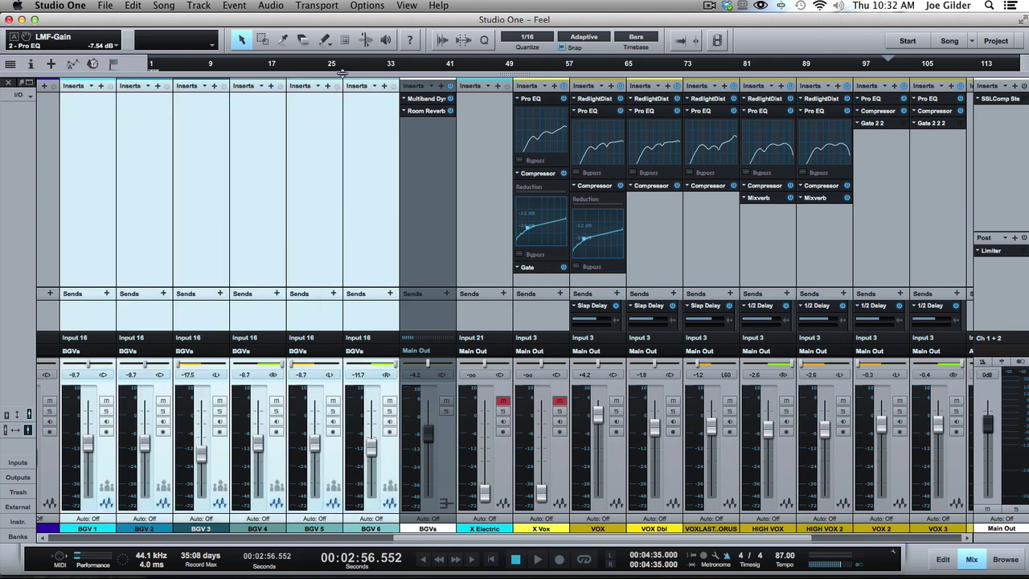
pyautogui.moveTo(342, 77); pyautogui.dragTo(346, 120)
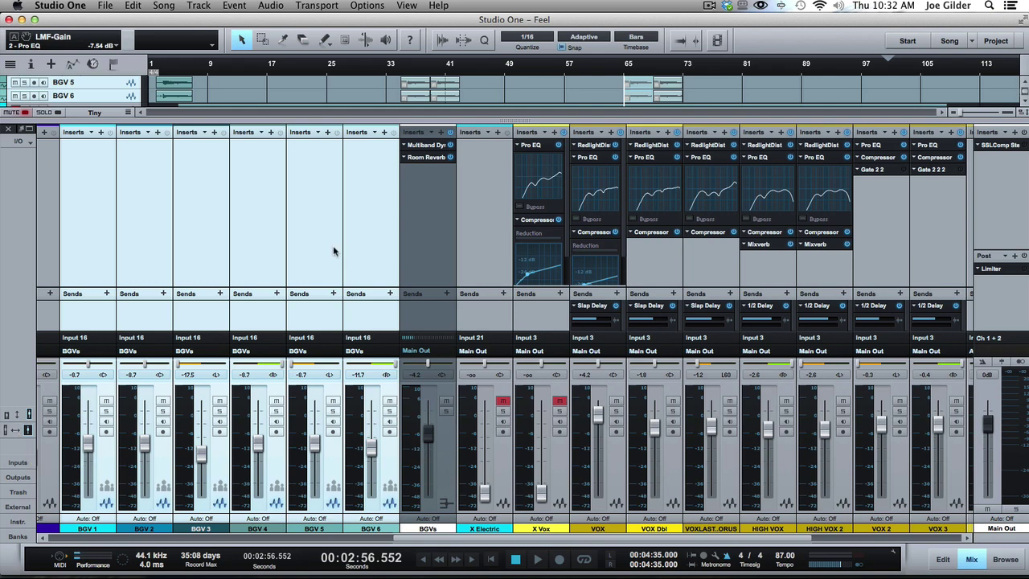
# Step: Switch the console to narrow channel strips and collapse the expanded X Vox channel
pyautogui.hscroll(-10, 333, 247)
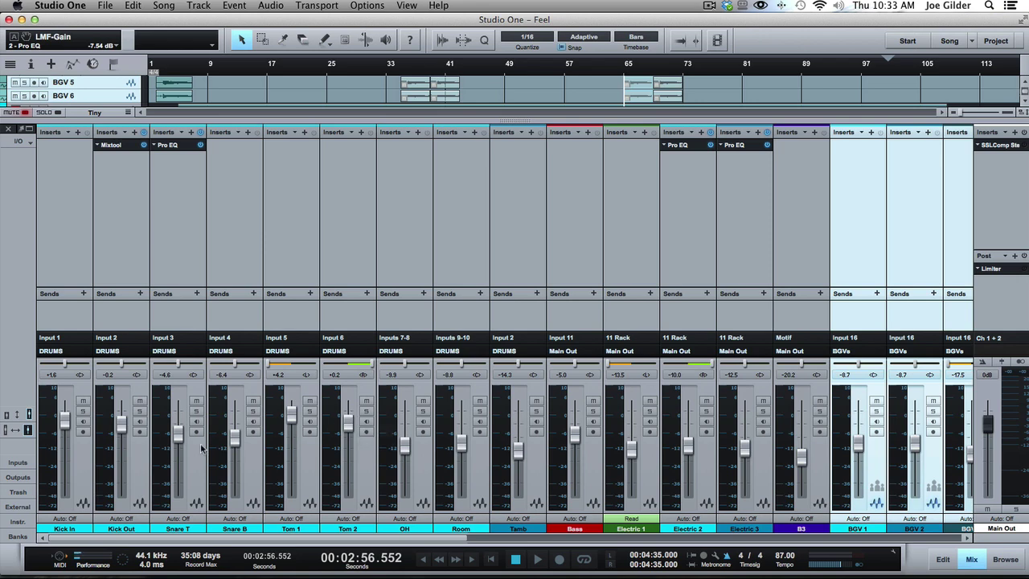
pyautogui.click(15, 433)
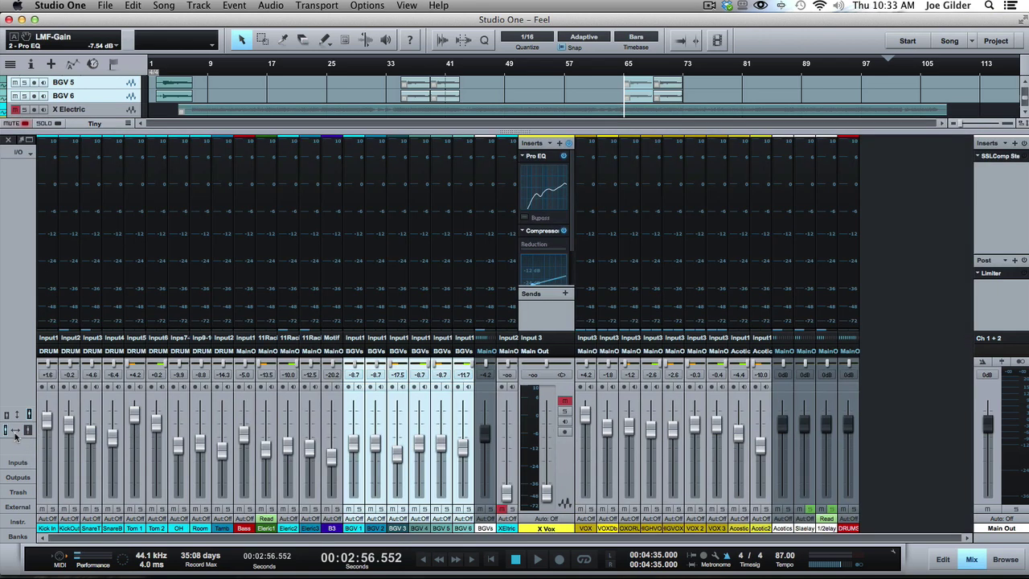
pyautogui.click(559, 316)
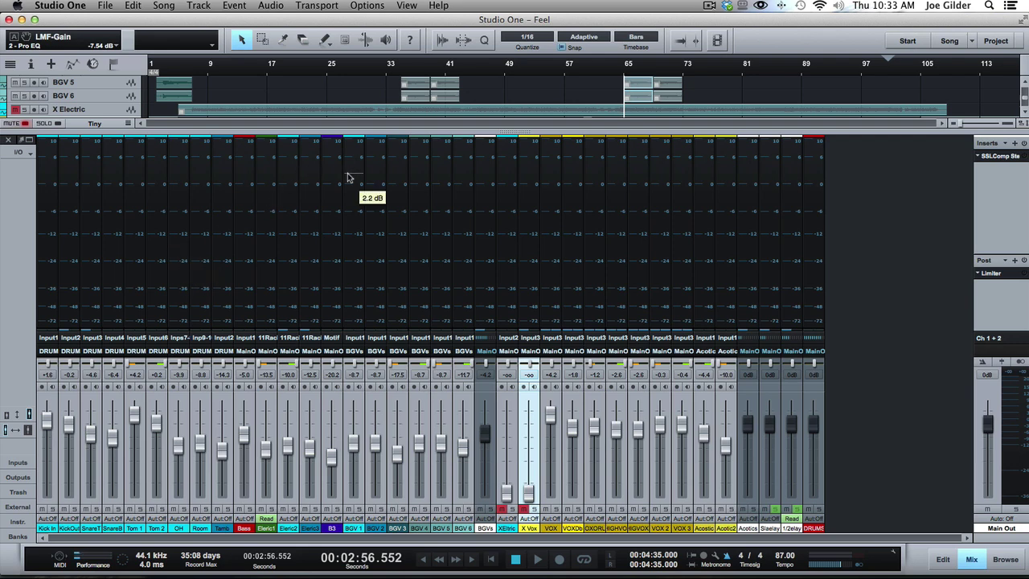
# Step: Play the song from around bar 11 while shrinking and re-enlarging the console to compare meter heights
pyautogui.click(222, 76)
pyautogui.press('space')
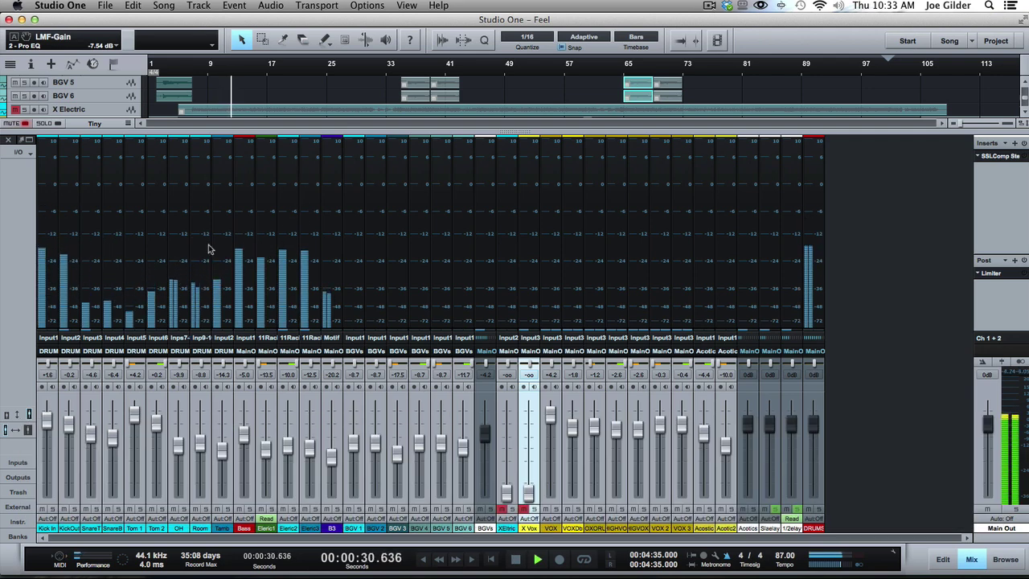
pyautogui.moveTo(237, 133); pyautogui.dragTo(245, 255)
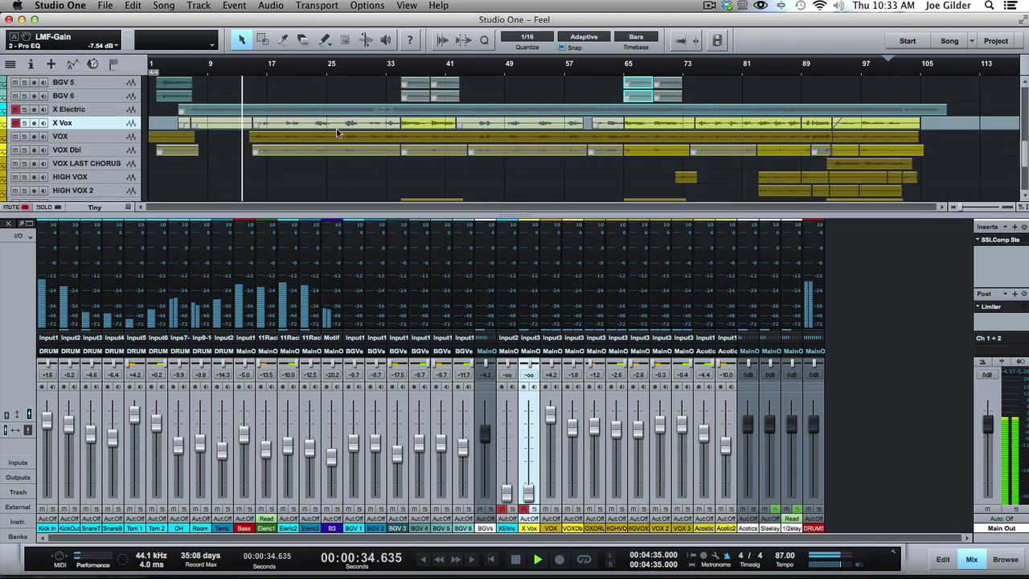
pyautogui.moveTo(298, 215); pyautogui.dragTo(302, 137)
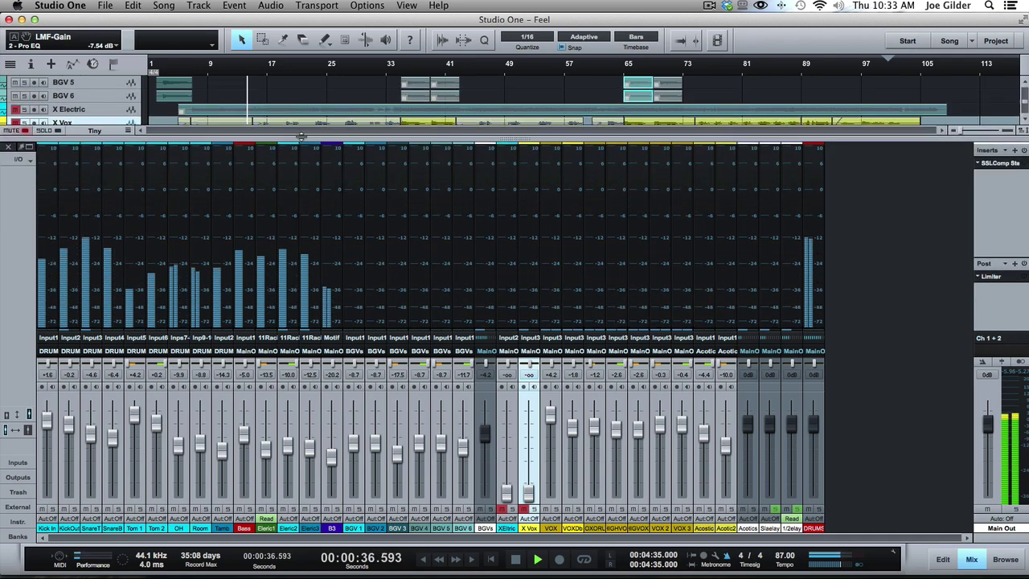
# Step: Switch the console to wide channel strips and back to narrow ones during playback
pyautogui.click(12, 430)
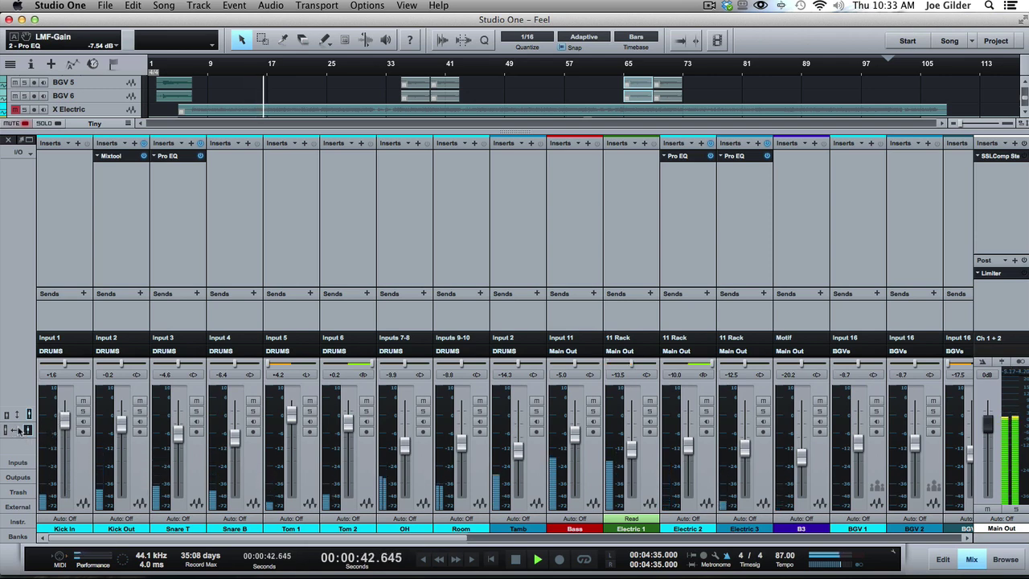
pyautogui.click(15, 431)
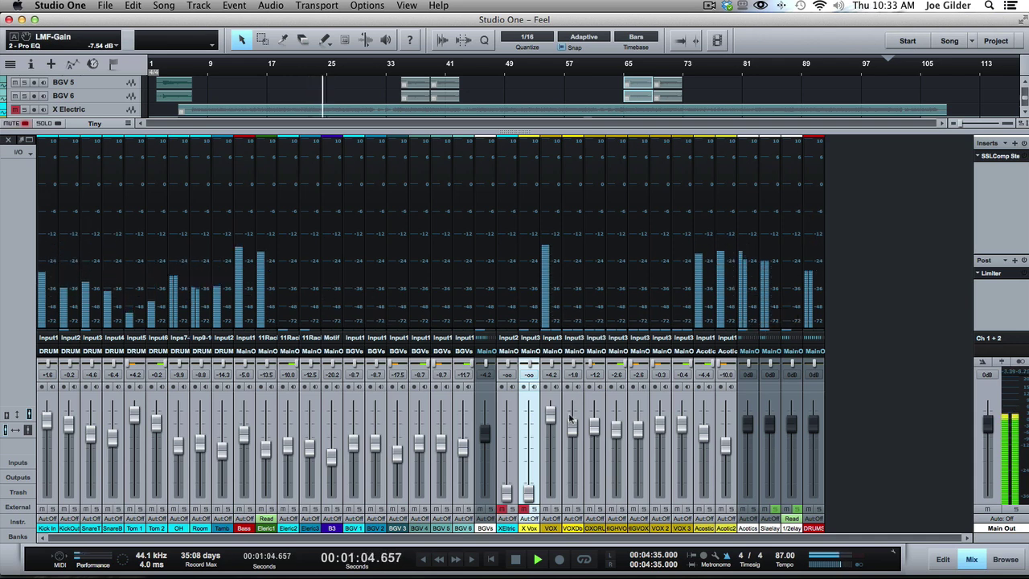
# Step: Expand the VOX channel in the narrow console, enlarge the console to almost full height, and fold the channel's Pro EQ display
pyautogui.doubleClick(549, 281)
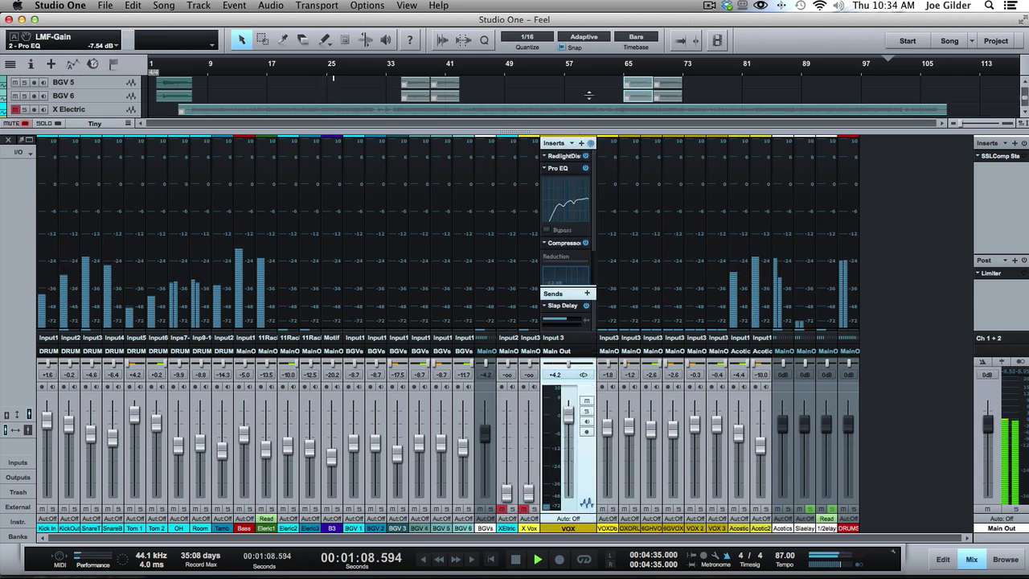
pyautogui.moveTo(589, 132); pyautogui.dragTo(589, 95)
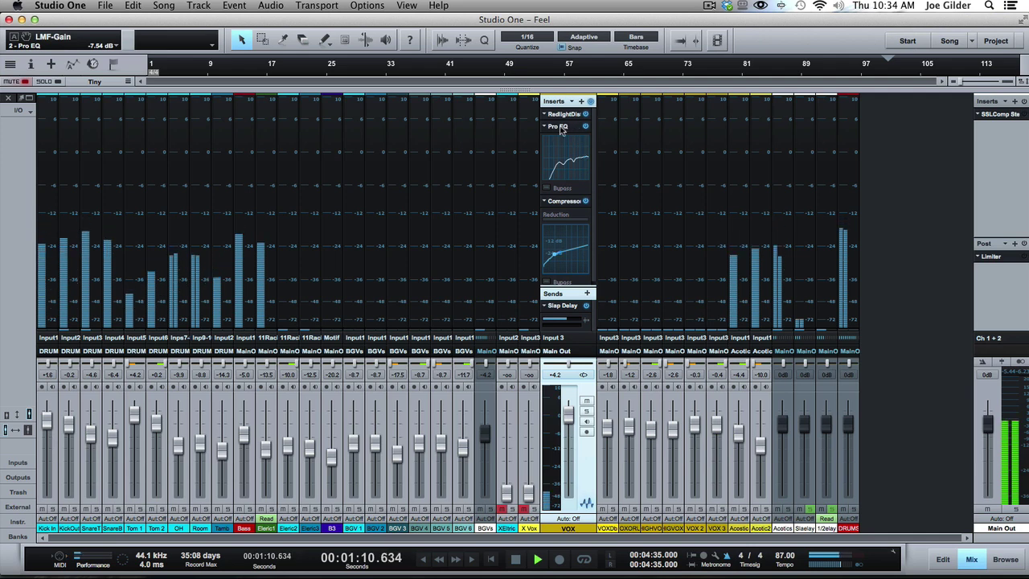
pyautogui.click(559, 127)
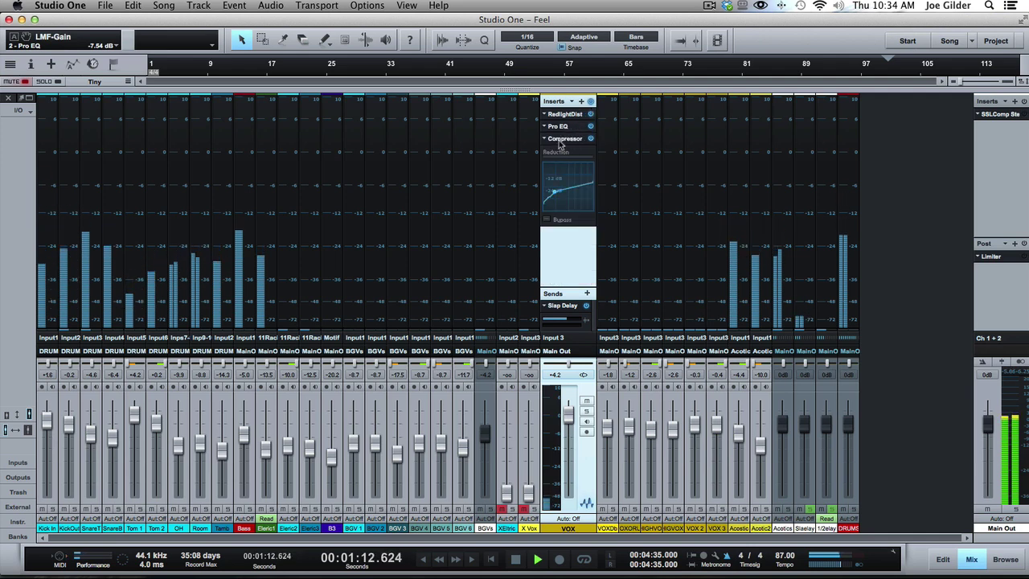
# Step: Collapse and re-expand the VOX channel, and expand the VOX Dbl and Acoustic channels alongside it
pyautogui.doubleClick(569, 257)
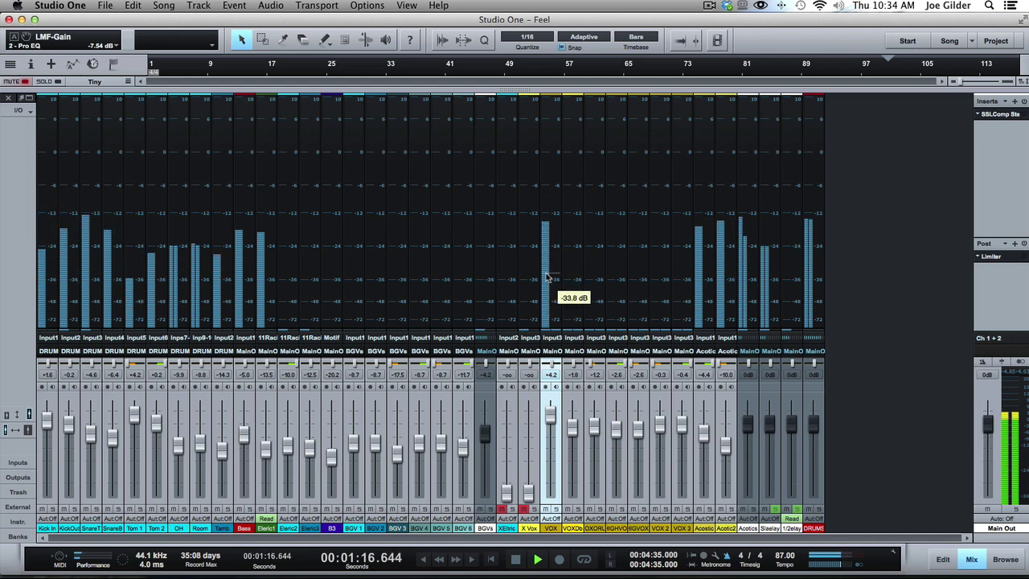
pyautogui.doubleClick(546, 278)
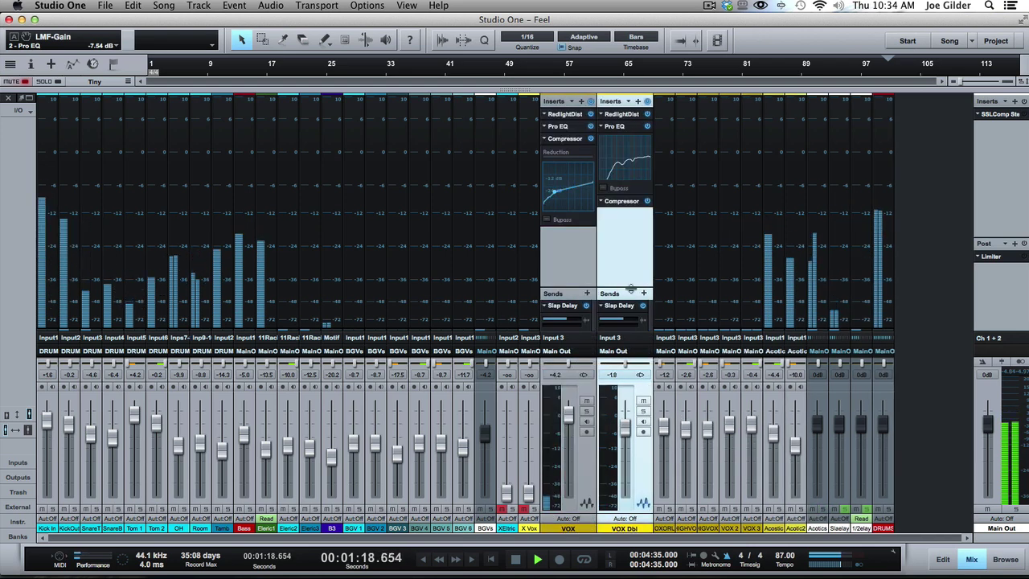
pyautogui.click(768, 306)
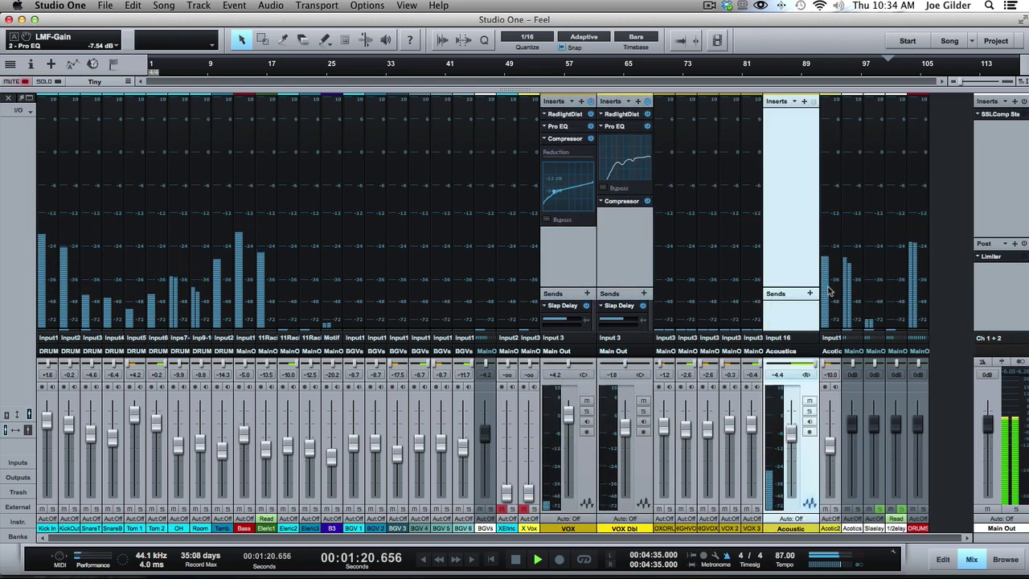
# Step: Expand the Acoustic 2 channel, and collapse it together with the expanded Acoustic, VOX Dbl and VOX channels
pyautogui.click(830, 293)
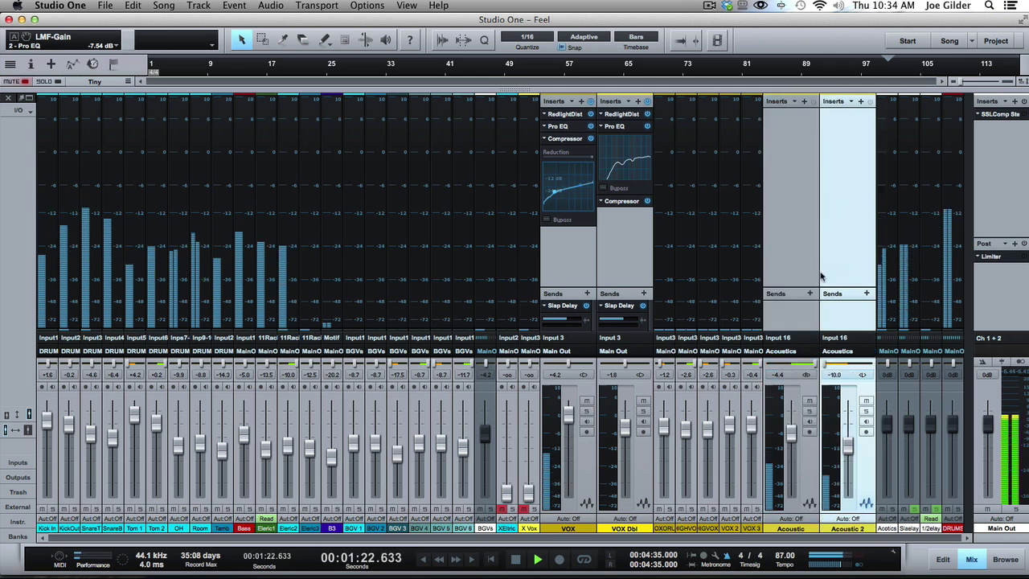
pyautogui.doubleClick(839, 230)
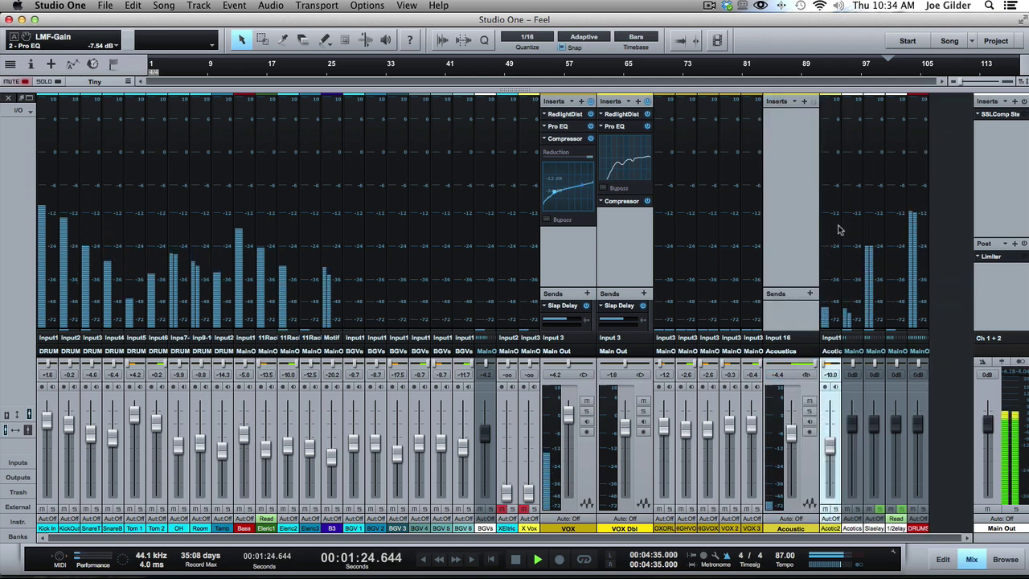
pyautogui.doubleClick(778, 231)
pyautogui.doubleClick(635, 241)
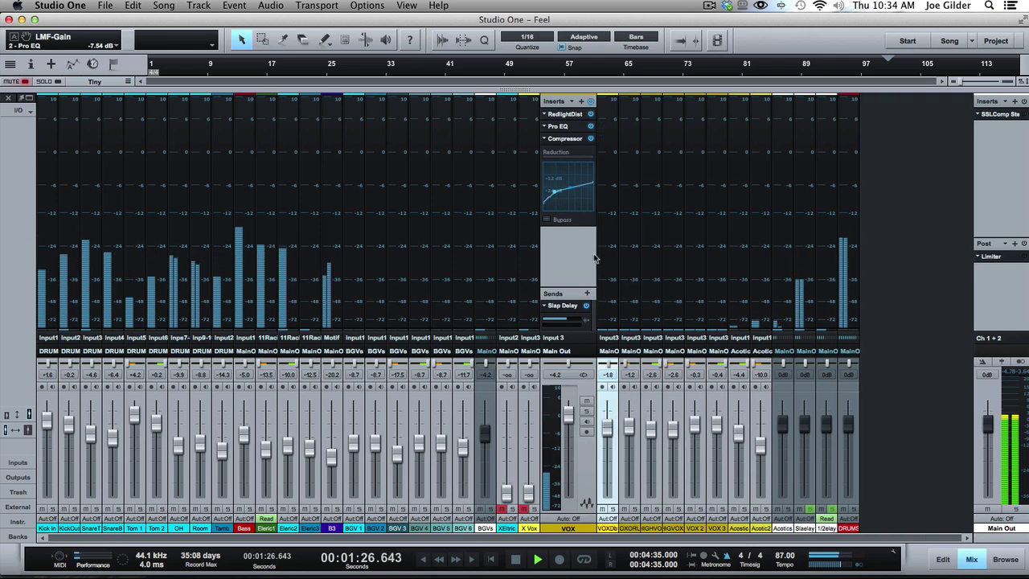
pyautogui.doubleClick(592, 259)
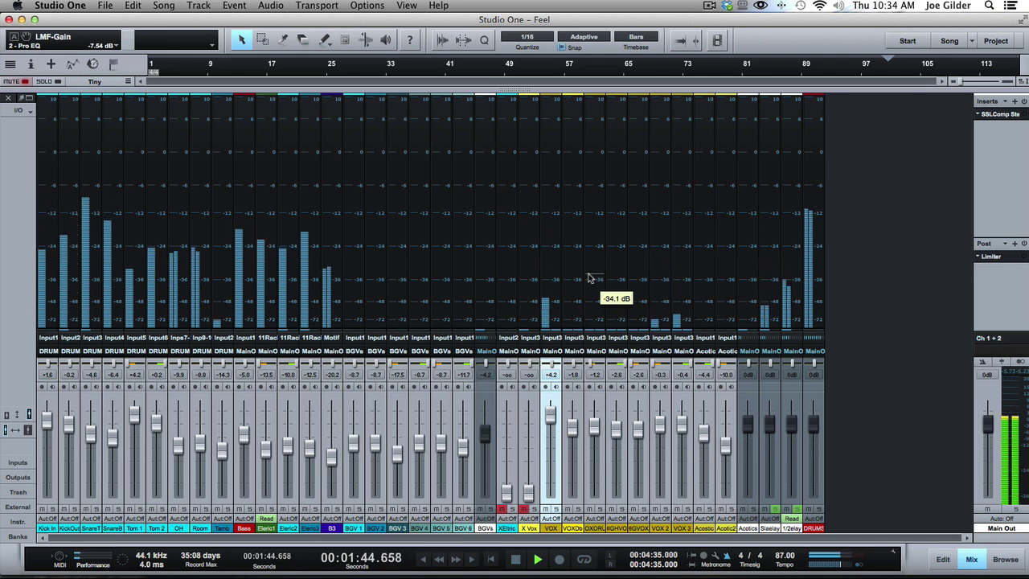
# Step: Pull the Main Out fader all the way down during playback and reset it to 0 dB
pyautogui.click(1011, 300)
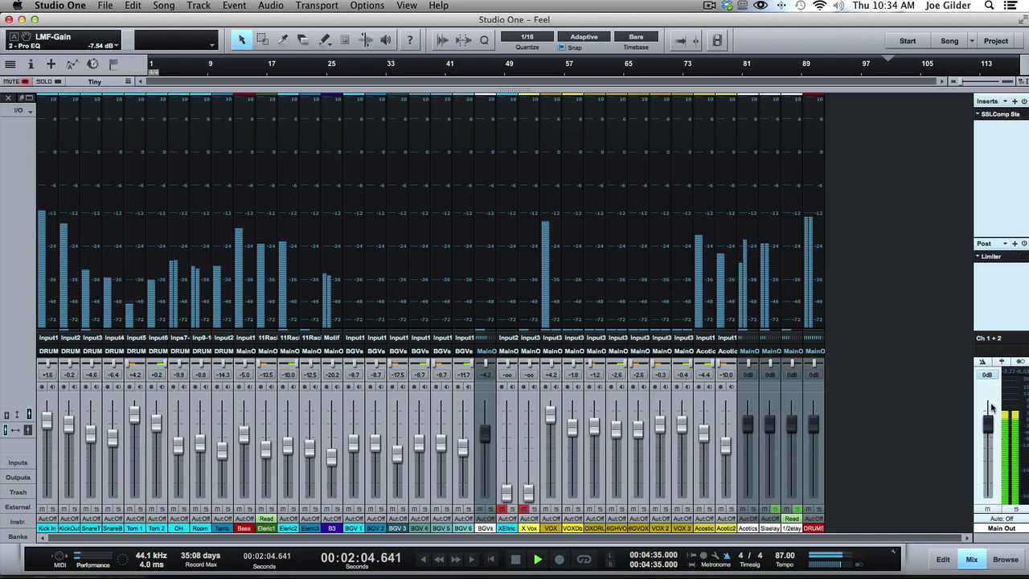
pyautogui.moveTo(991, 424); pyautogui.dragTo(1002, 513)
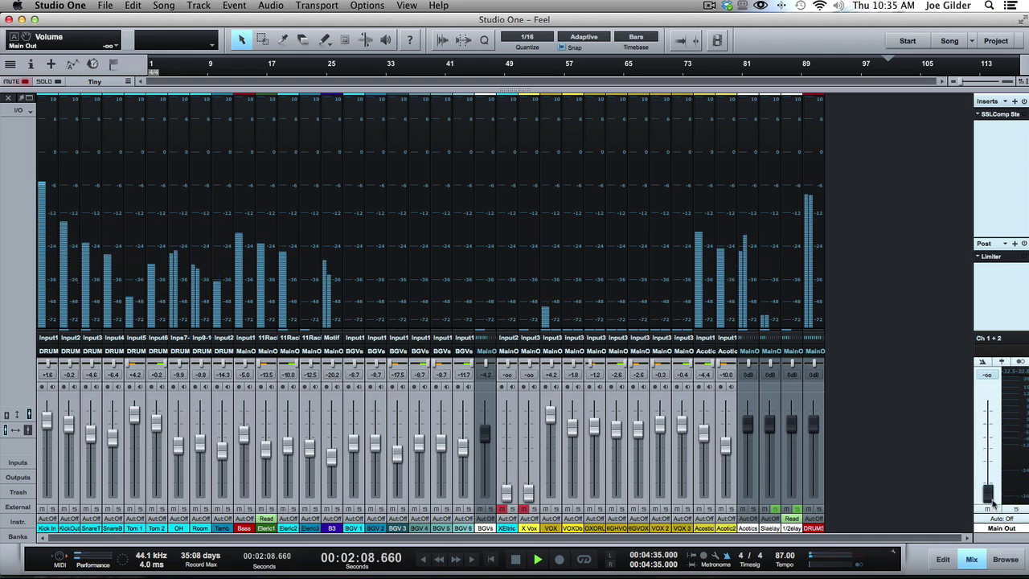
pyautogui.keyDown('super'); pyautogui.click(989, 493); pyautogui.keyUp('super')
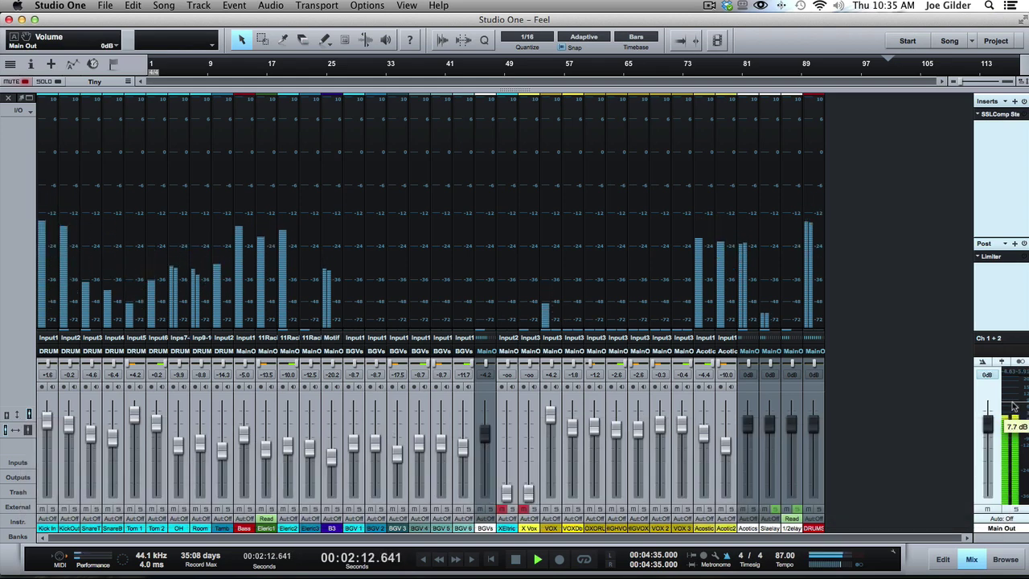
# Step: Toggle the mono switch on the Main Out channel on and off twice while the song plays
pyautogui.press('ctrl')
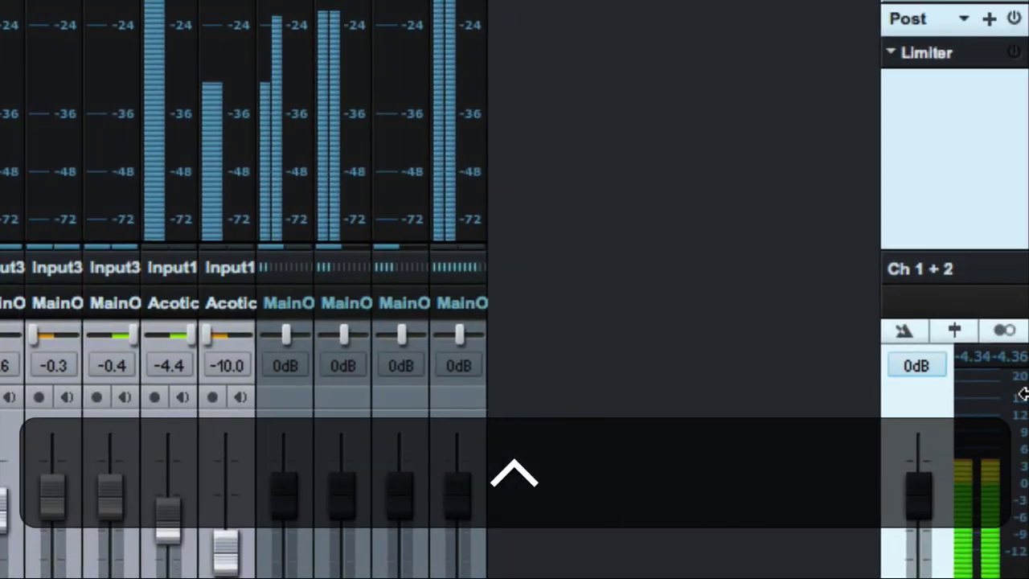
pyautogui.click(1010, 325)
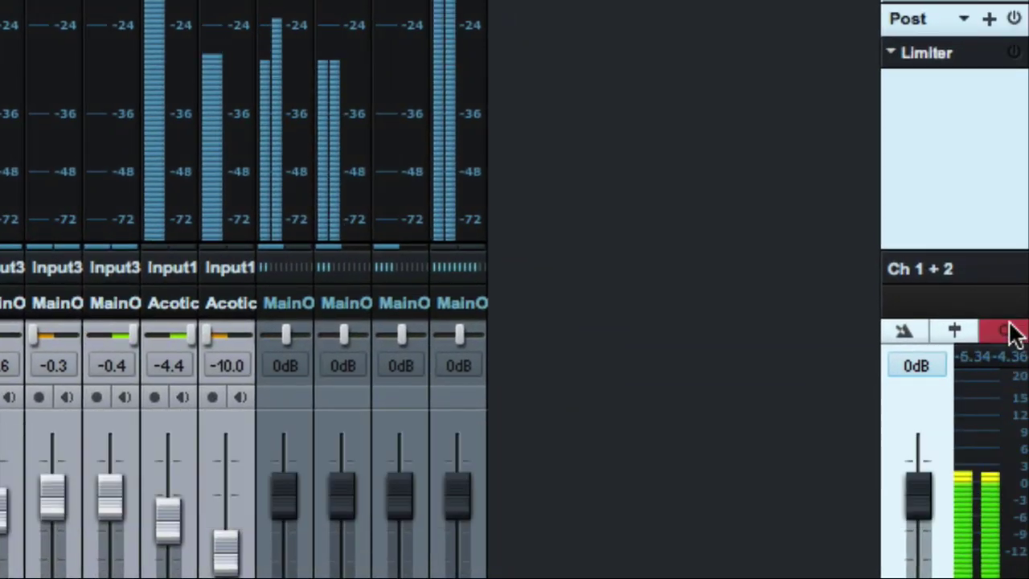
pyautogui.click(1010, 325)
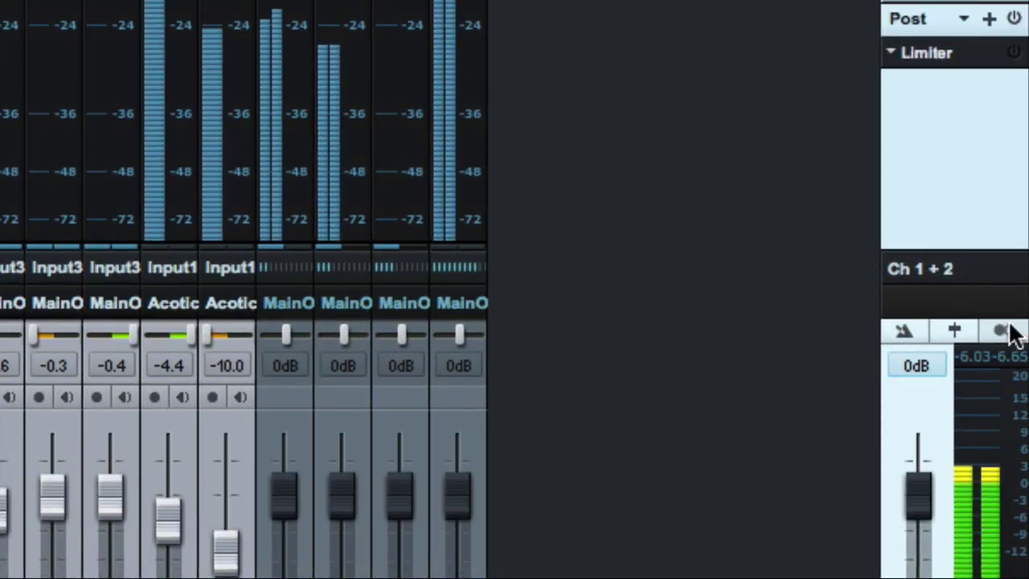
pyautogui.click(1011, 328)
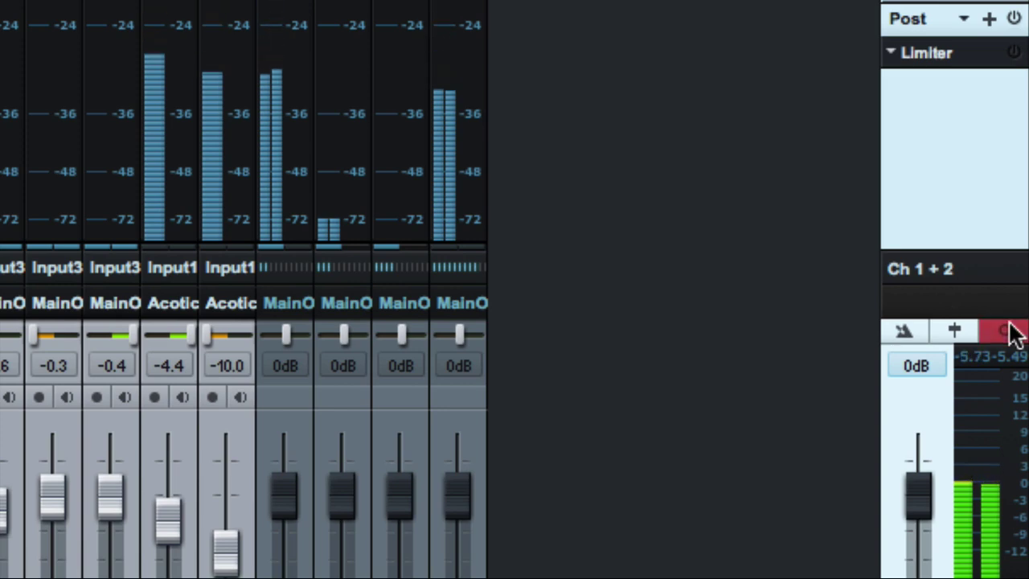
pyautogui.click(1011, 328)
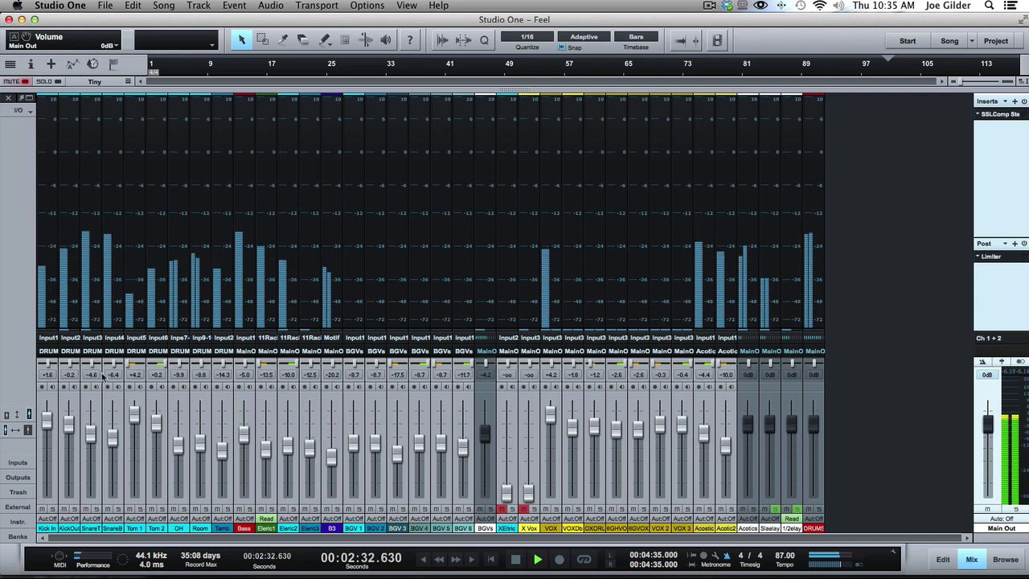
# Step: Compare the console's small and large layouts with narrow and normal strip widths, finishing on the small layout with normal-width strips
pyautogui.click(7, 417)
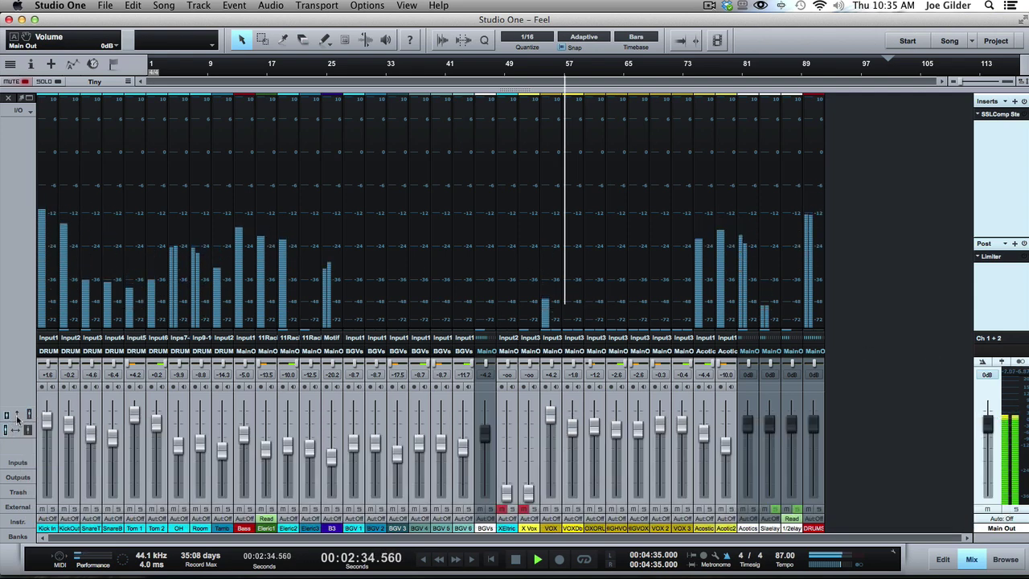
pyautogui.click(15, 416)
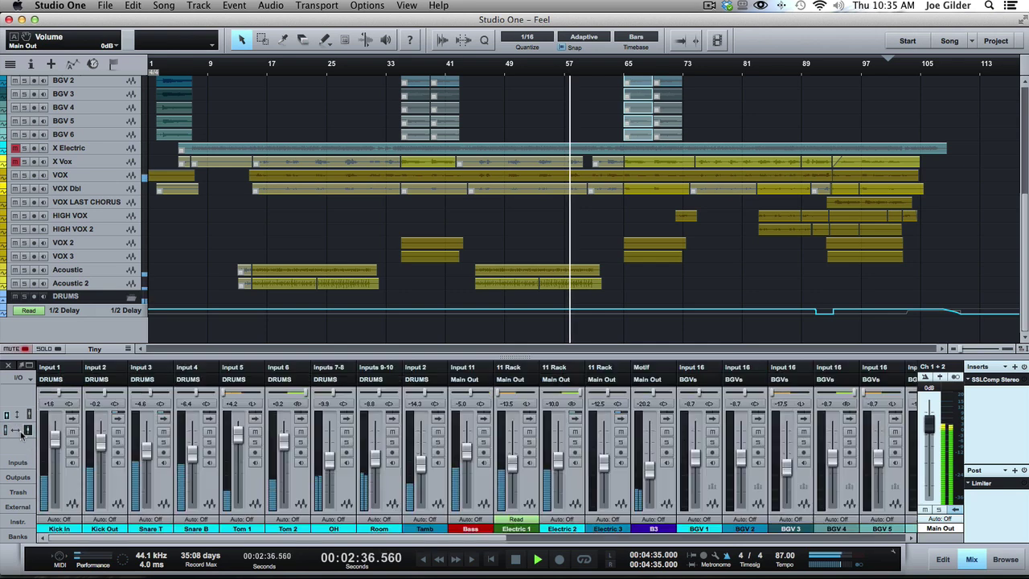
pyautogui.click(16, 417)
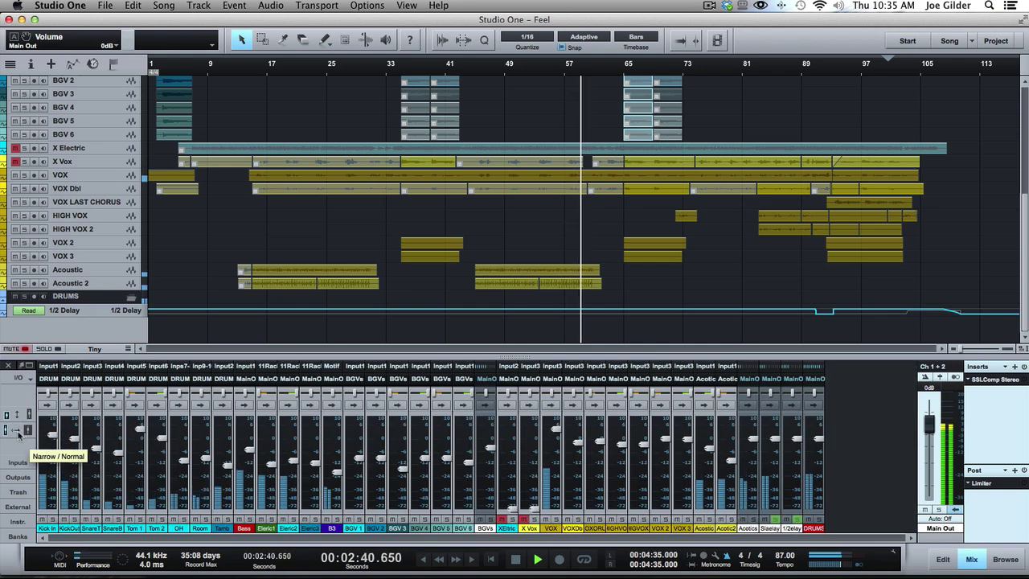
pyautogui.click(27, 428)
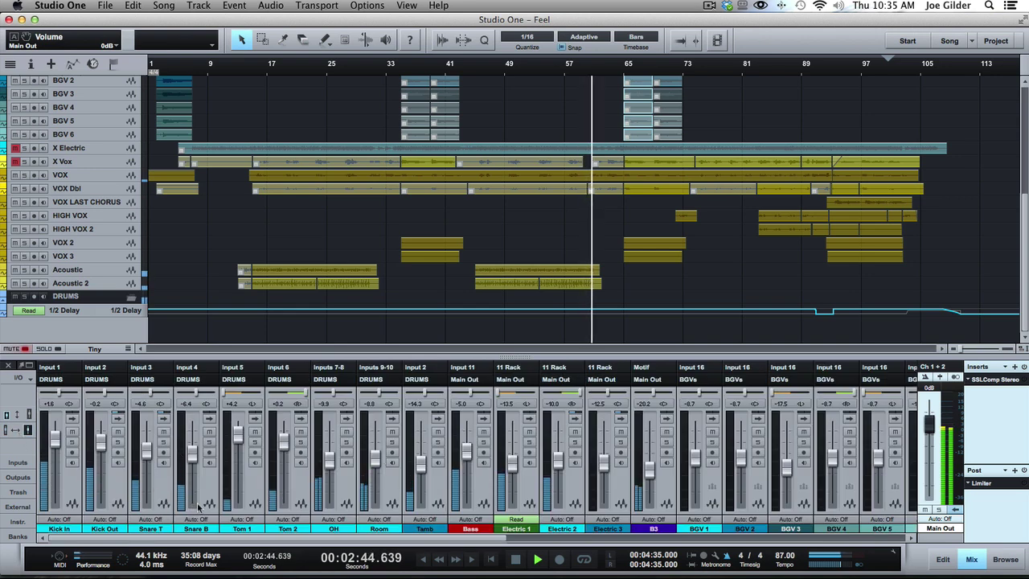
pyautogui.click(13, 432)
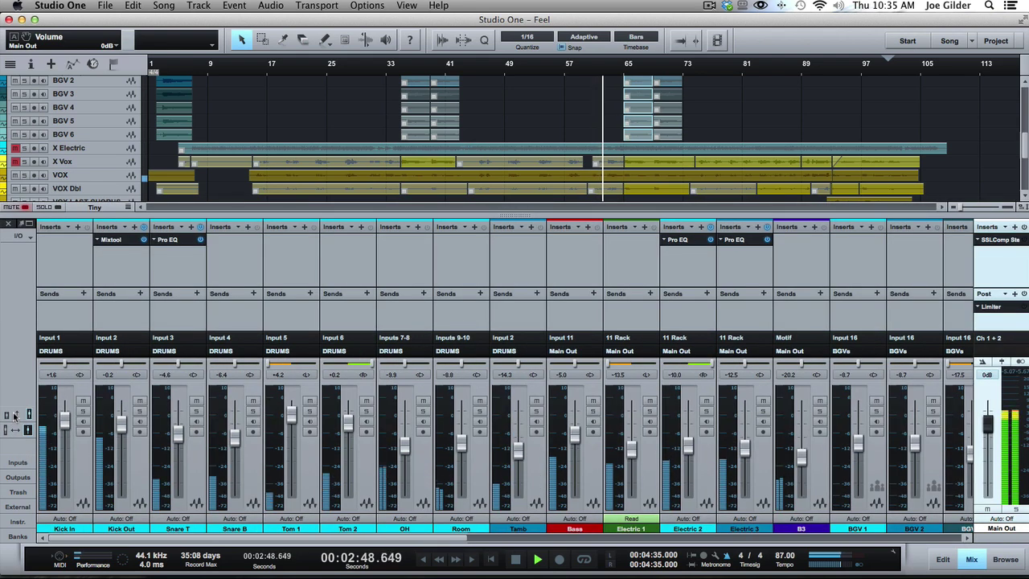
pyautogui.click(13, 432)
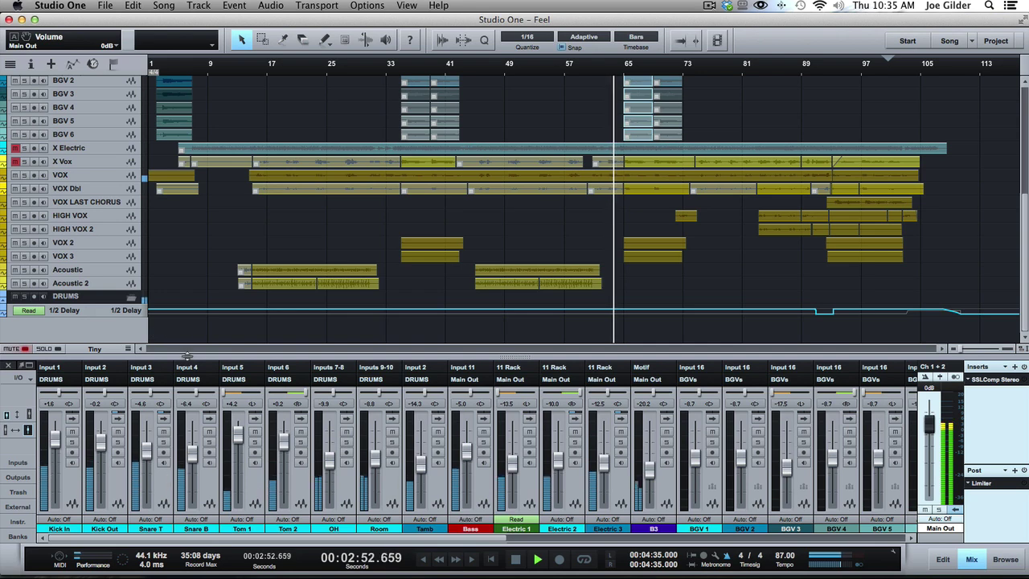
# Step: Select the Tom 1 track, and expand its inserts and sends sideways in the small console before collapsing them
pyautogui.scroll(6, 266, 201)
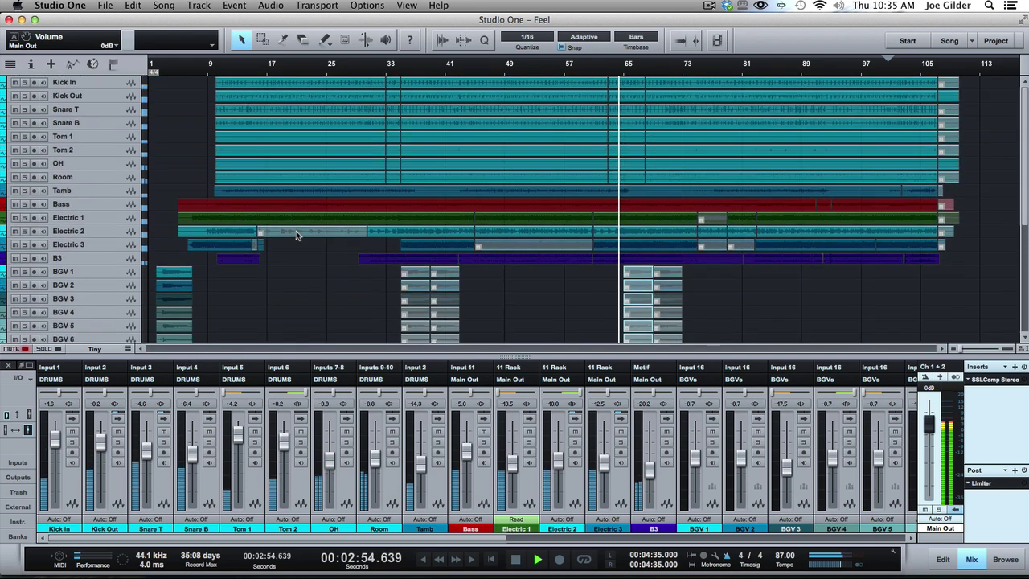
pyautogui.click(257, 129)
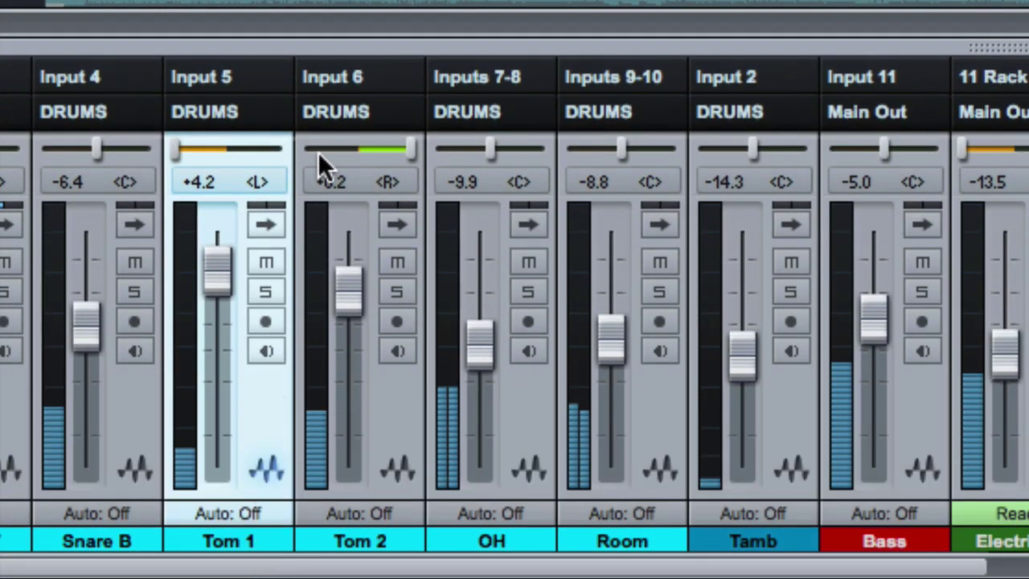
pyautogui.click(266, 219)
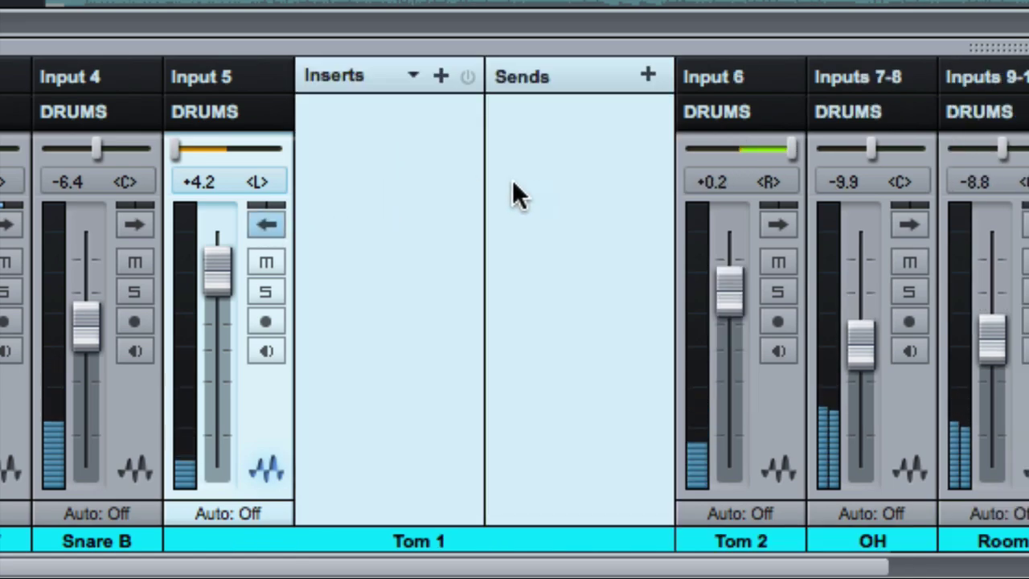
pyautogui.click(266, 225)
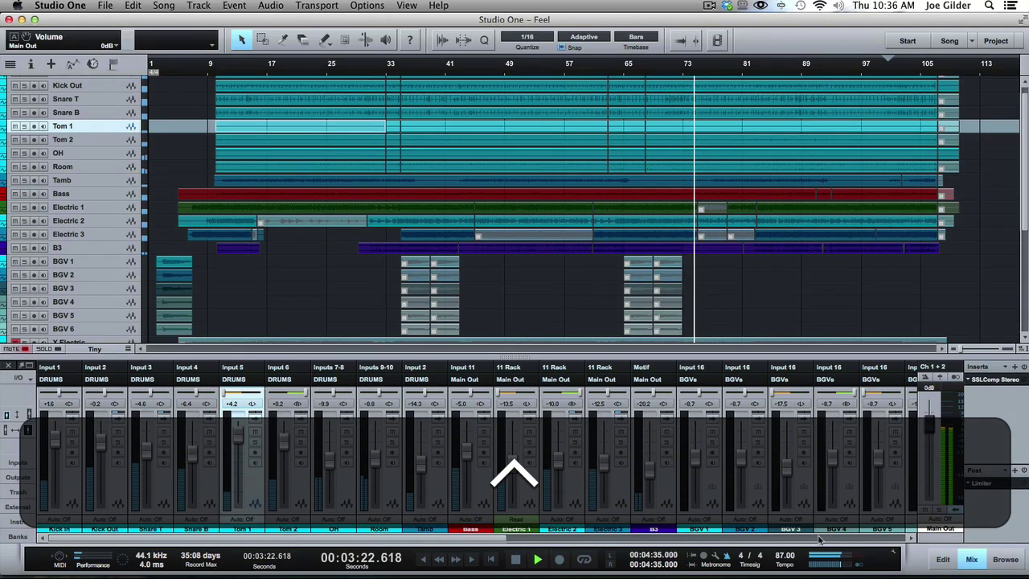
# Step: Expand and collapse the VOX channel's inserts and sends in the small console twice
pyautogui.hscroll(10, 658, 505)
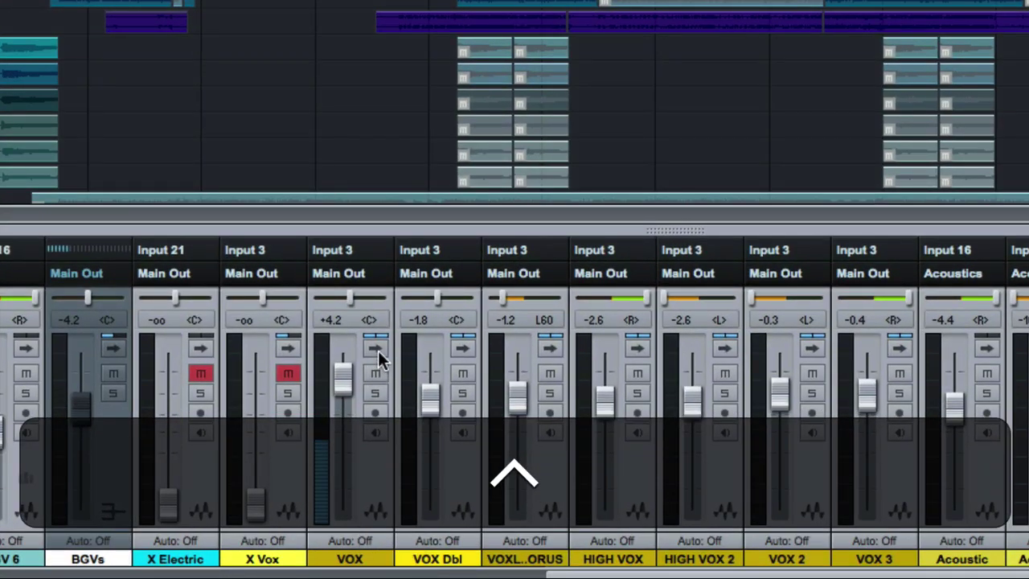
pyautogui.click(358, 415)
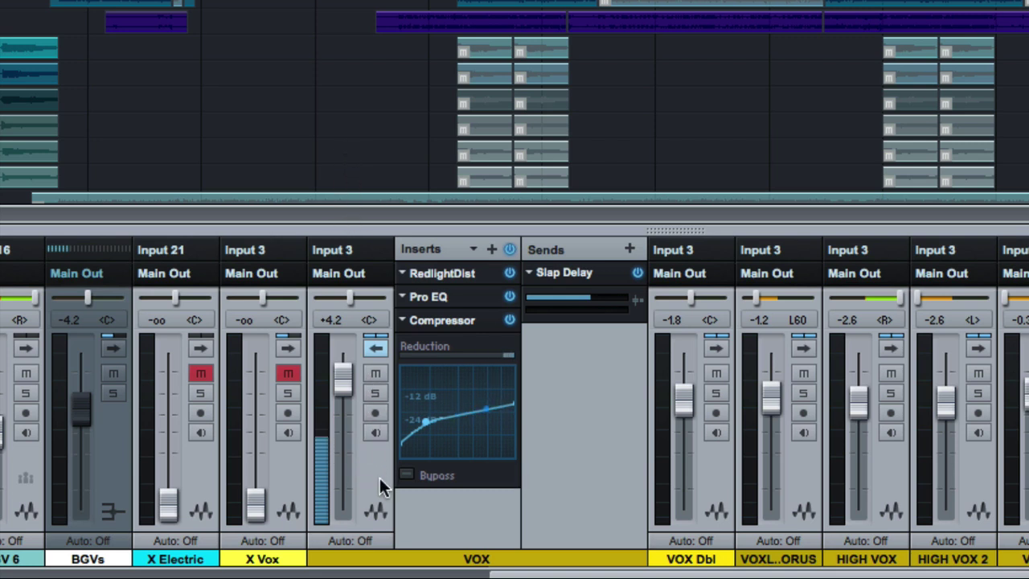
pyautogui.click(375, 349)
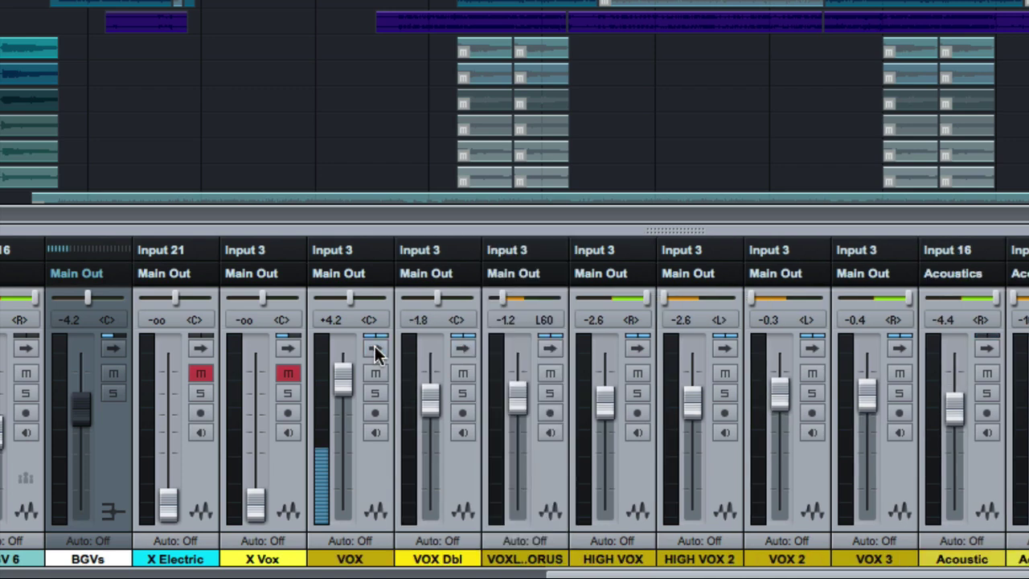
pyautogui.click(364, 459)
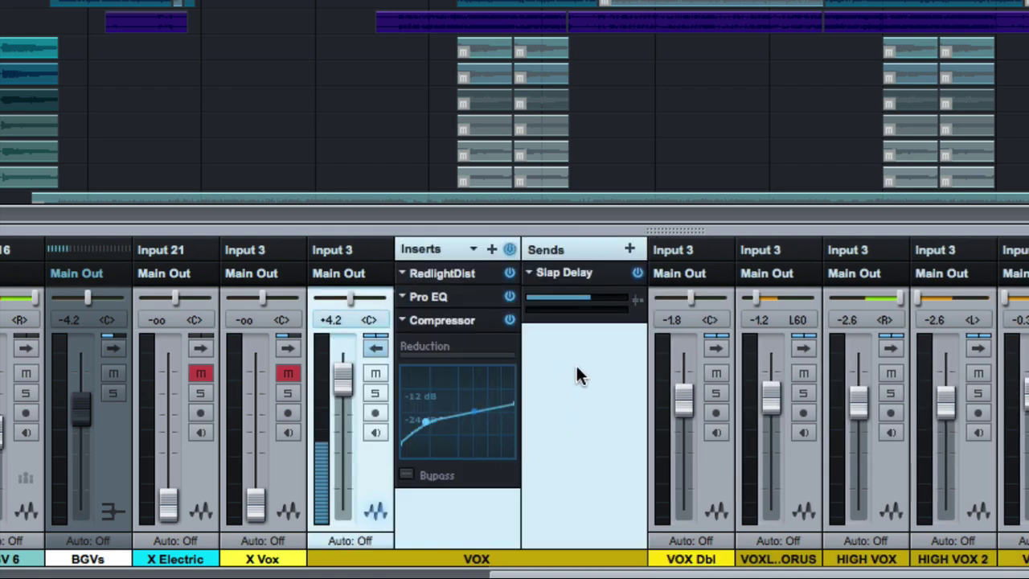
pyautogui.doubleClick(568, 482)
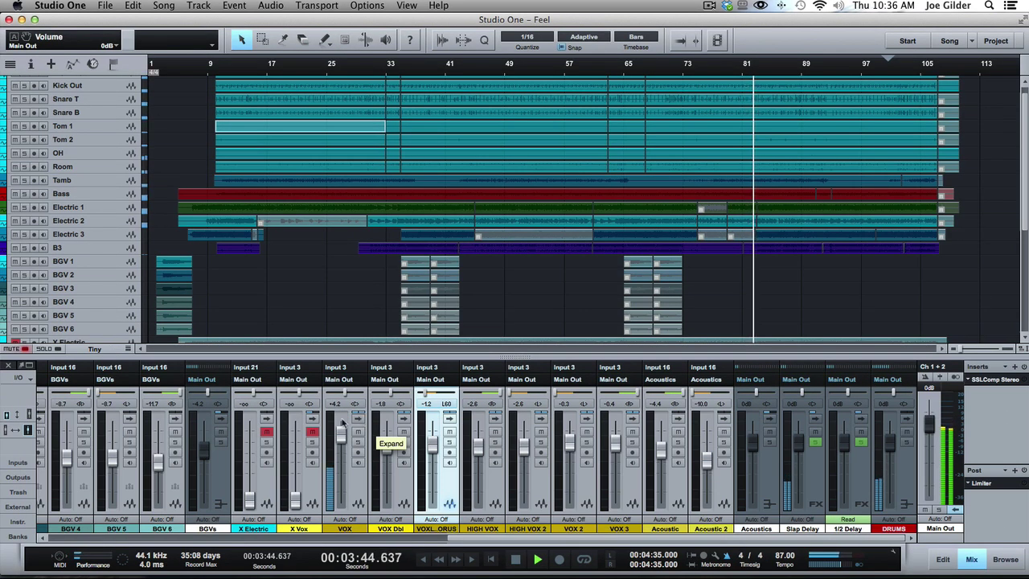
# Step: Switch the small console to narrow strips and set the Kick In channel's volume to +1.9 dB
pyautogui.click(17, 434)
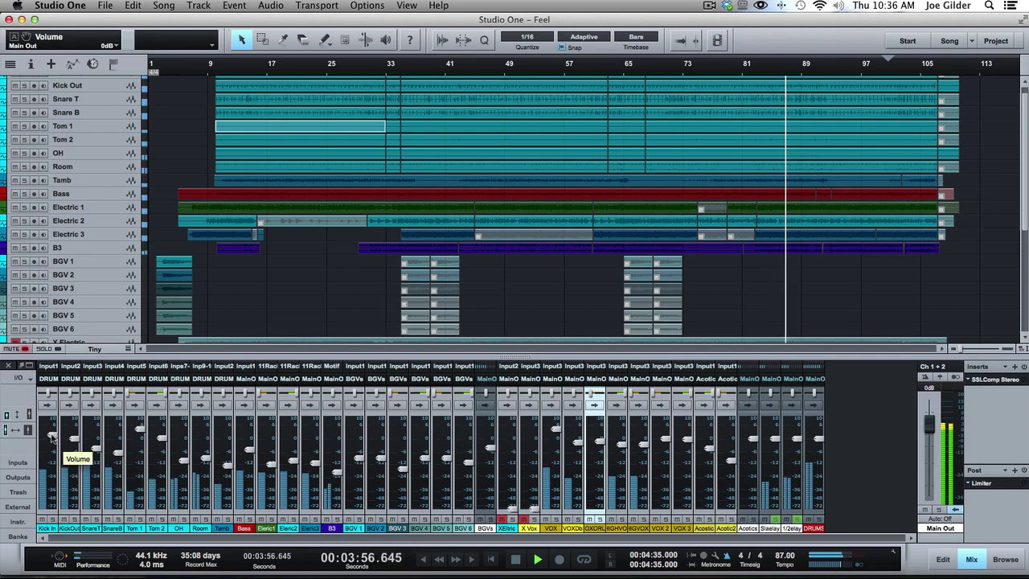
pyautogui.moveTo(53, 435)
pyautogui.mouseDown()
pyautogui.moveTo(51, 487)
pyautogui.moveTo(44, 440)
pyautogui.mouseUp()
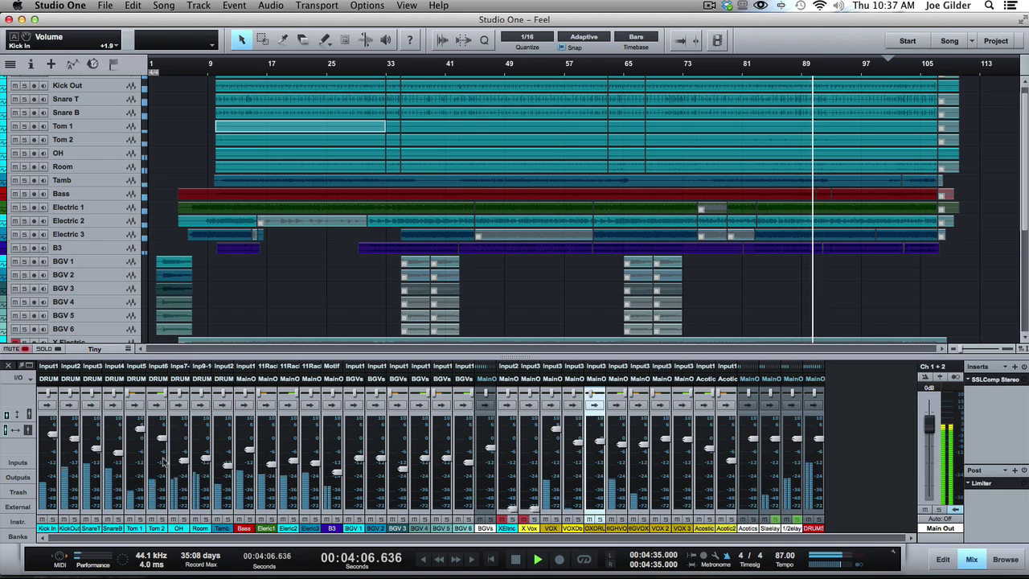
# Step: Switch the console to its large layout and set the channel strips to narrow
pyautogui.click(24, 430)
pyautogui.click(26, 431)
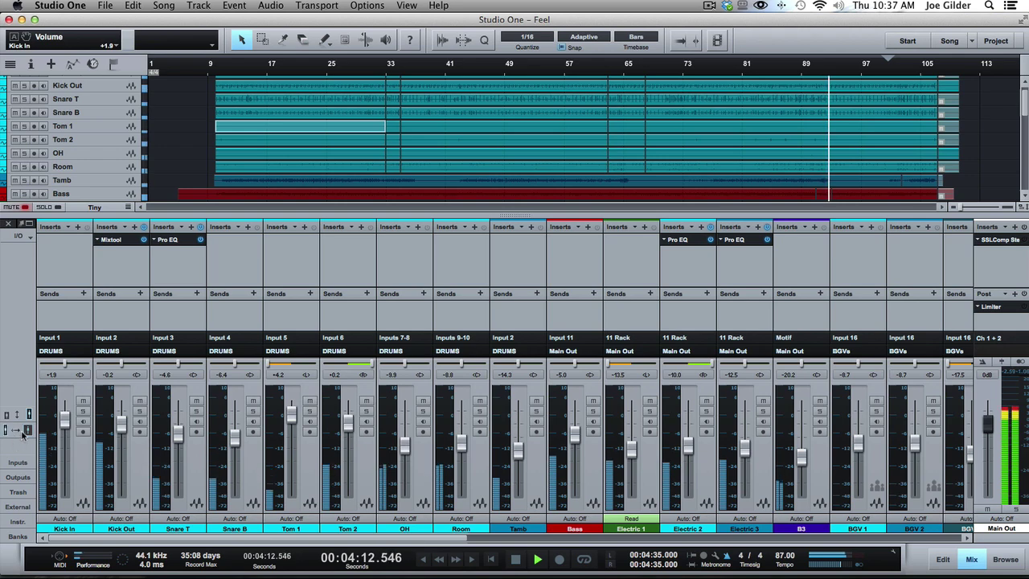
pyautogui.click(28, 430)
# Step: Expand the BGV 1 channel in the large narrow console and collapse it again
pyautogui.click(361, 306)
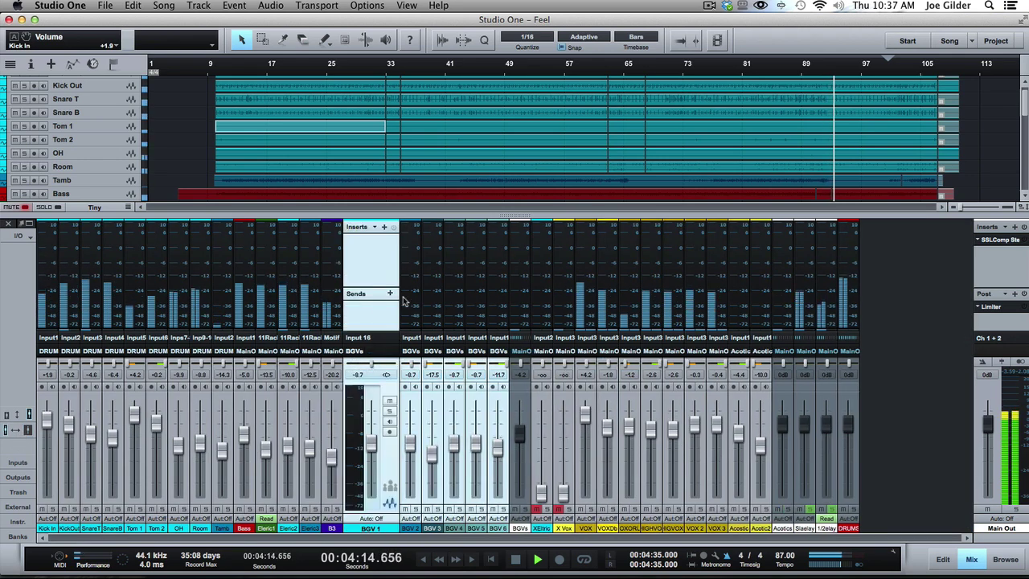
pyautogui.click(404, 300)
pyautogui.click(406, 261)
pyautogui.click(367, 261)
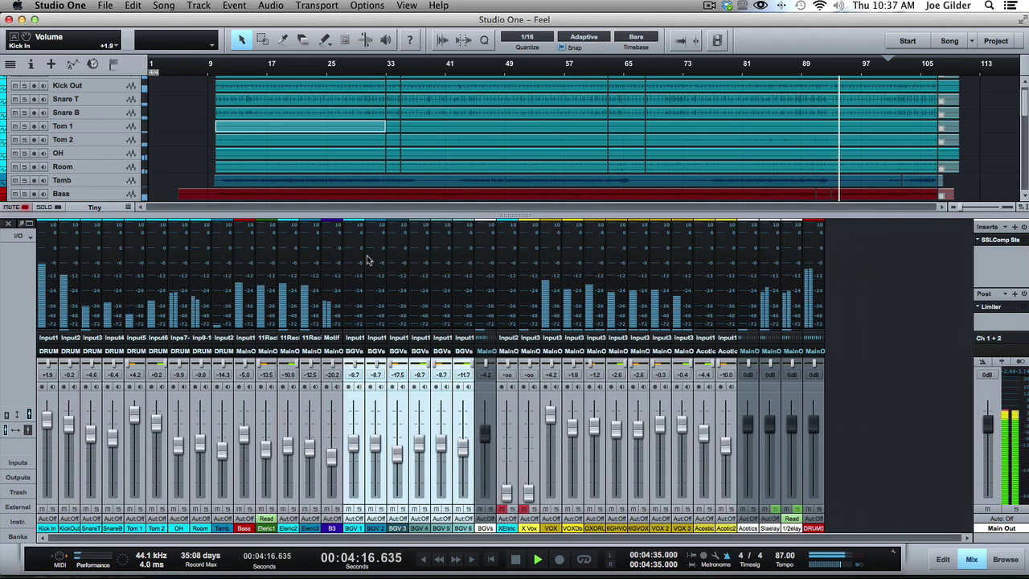
# Step: Expand the Acoustics, Slap Delay, 1/2 Delay and DRUMS channels, and select the BGVs bus
pyautogui.click(756, 306)
pyautogui.click(806, 306)
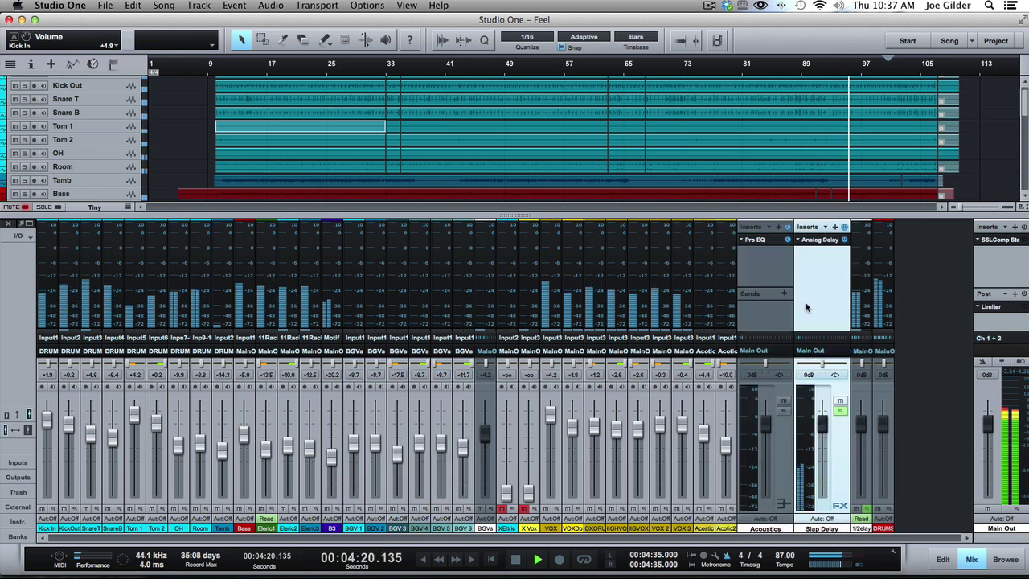
pyautogui.click(869, 301)
pyautogui.click(914, 301)
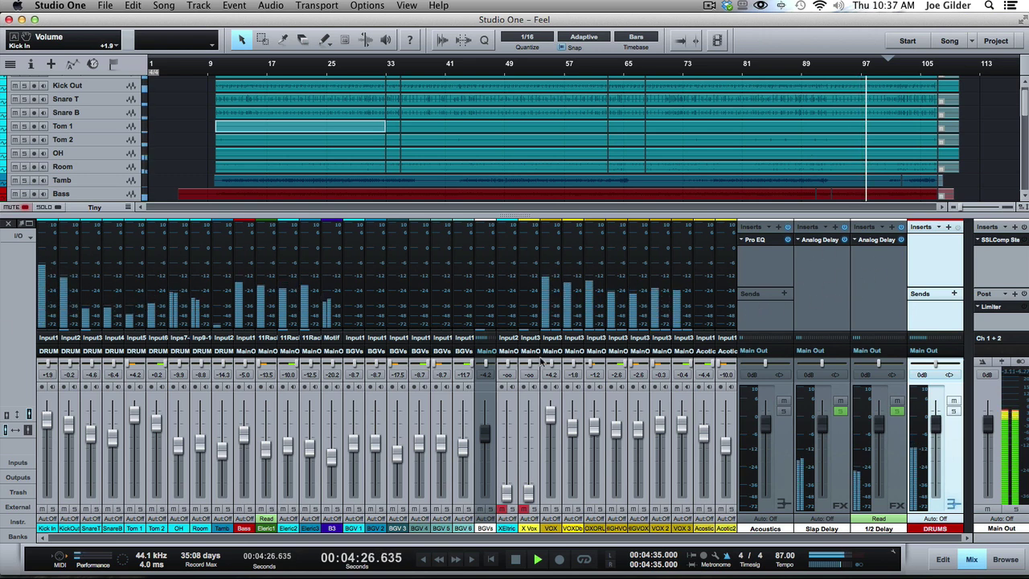
pyautogui.click(490, 393)
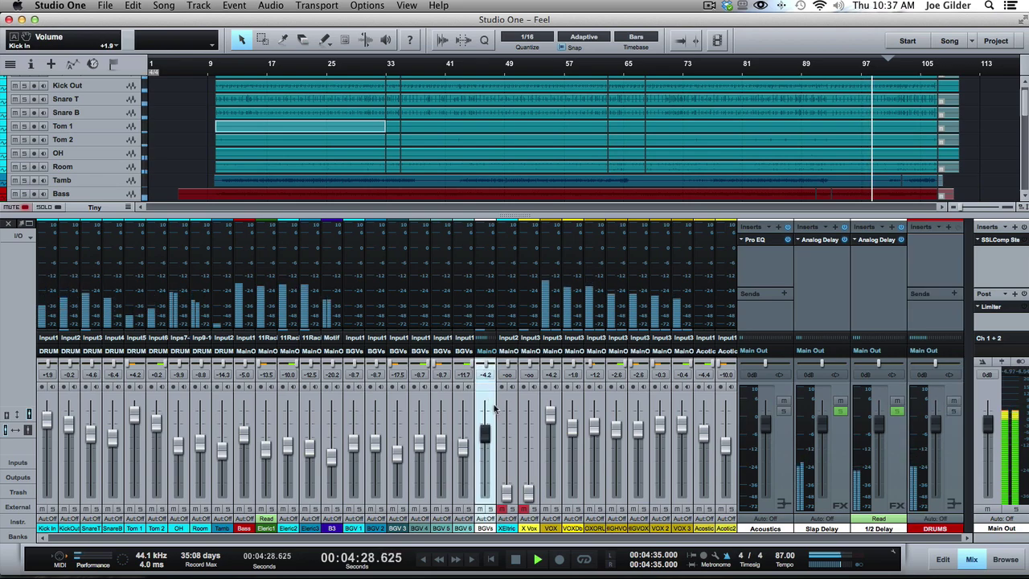
# Step: Select the Acoustics channel in the large console and detach the console into its own floating window
pyautogui.click(774, 458)
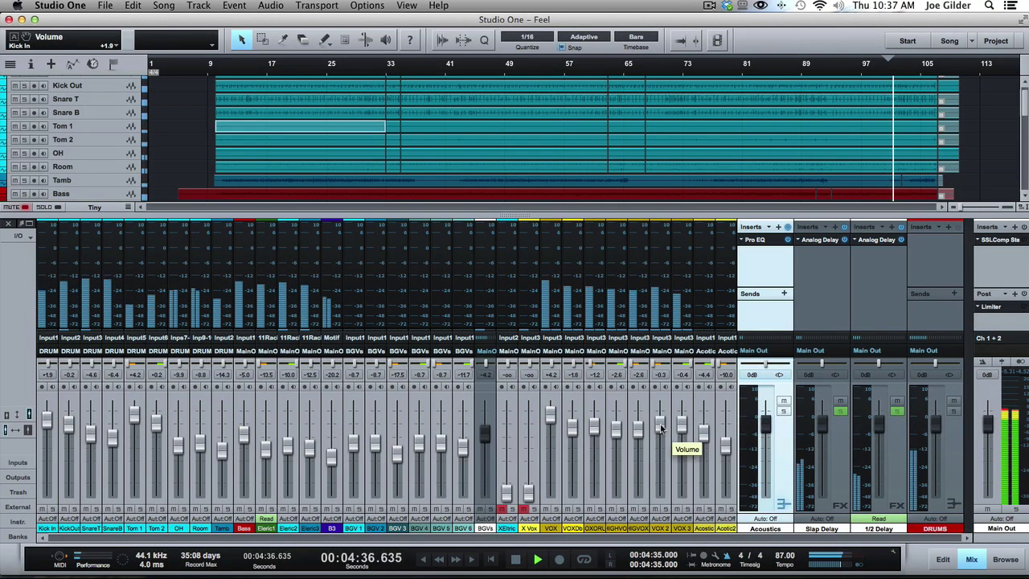
pyautogui.click(833, 327)
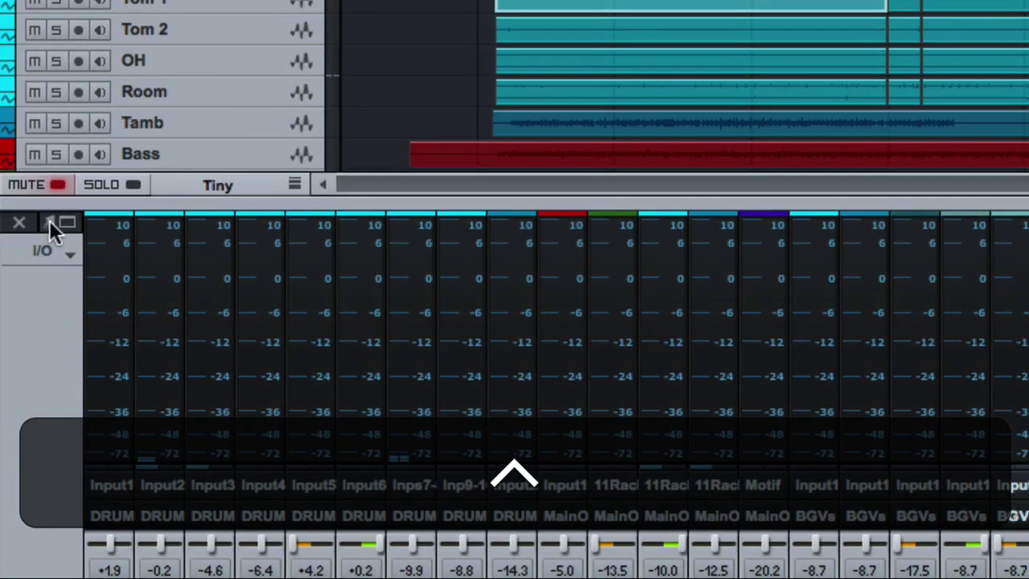
pyautogui.click(53, 222)
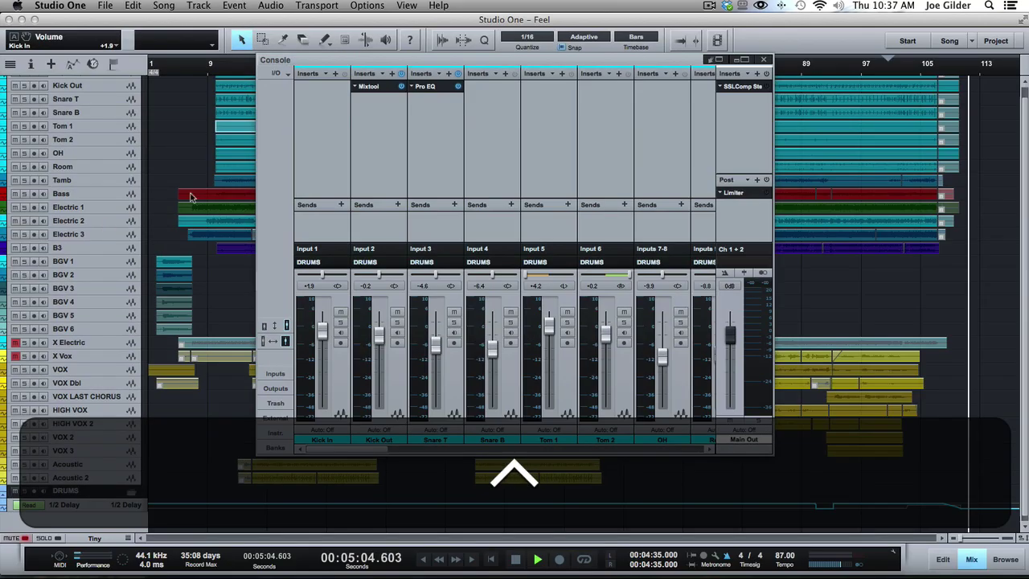
# Step: Enlarge the floating console window to show more channels and reposition it over the arrangement
pyautogui.moveTo(540, 64); pyautogui.dragTo(298, 59)
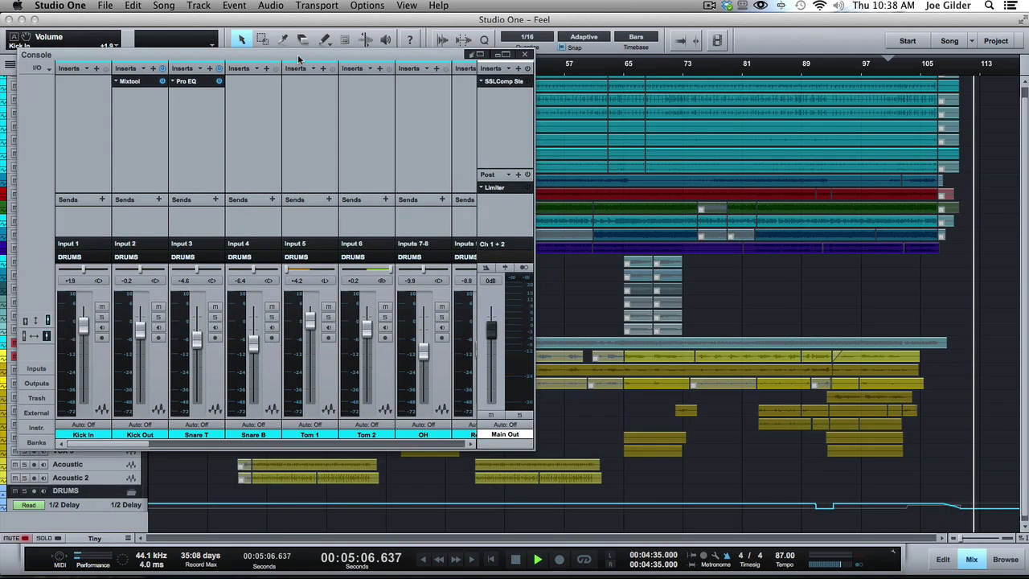
pyautogui.moveTo(535, 449); pyautogui.dragTo(828, 473)
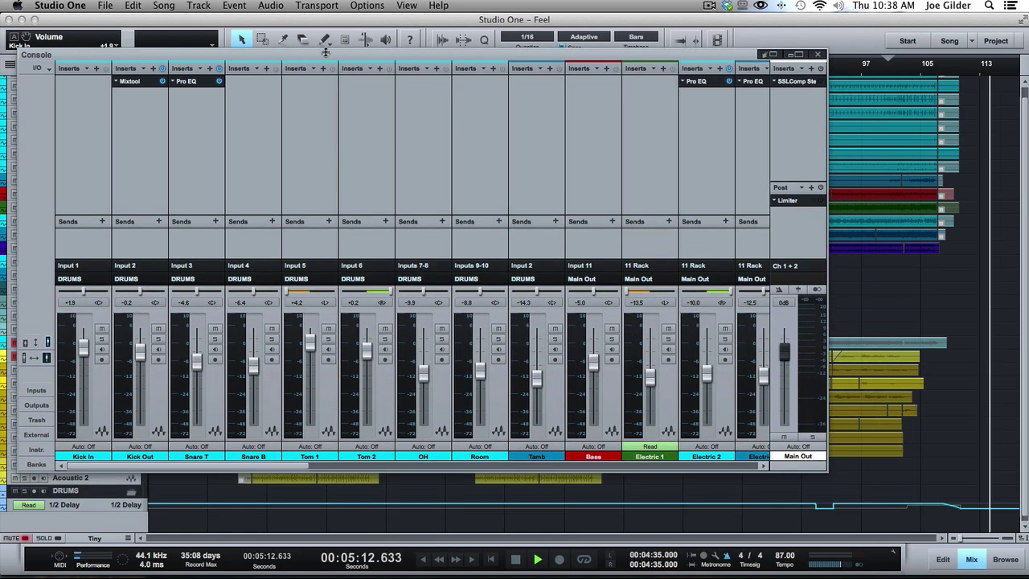
pyautogui.moveTo(326, 51); pyautogui.dragTo(404, 80)
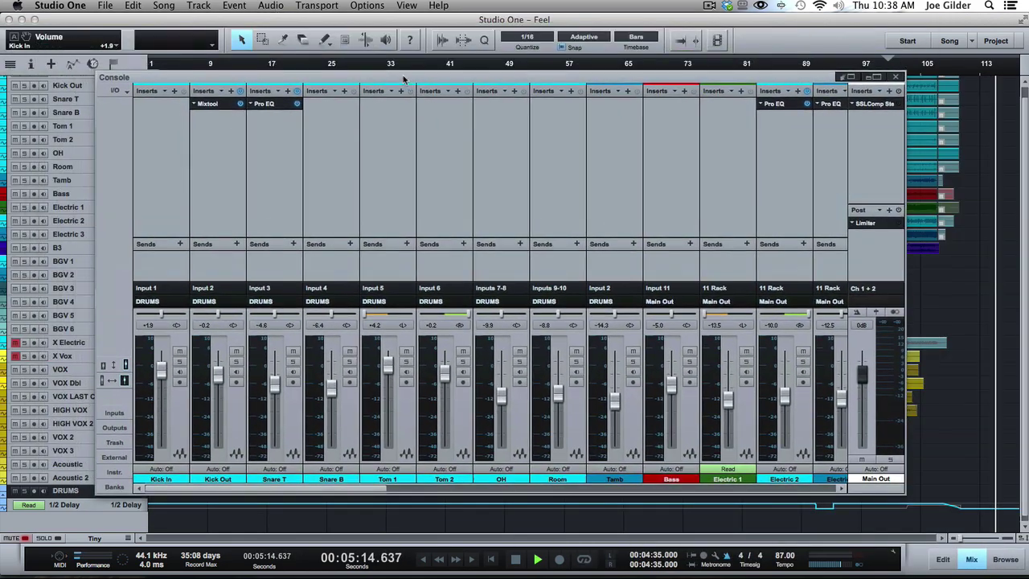
# Step: Toggle the floating console's visibility off and on repeatedly, leaving it shown
pyautogui.press('F3')
pyautogui.press('F3')
pyautogui.press('F3')
pyautogui.press('F3')
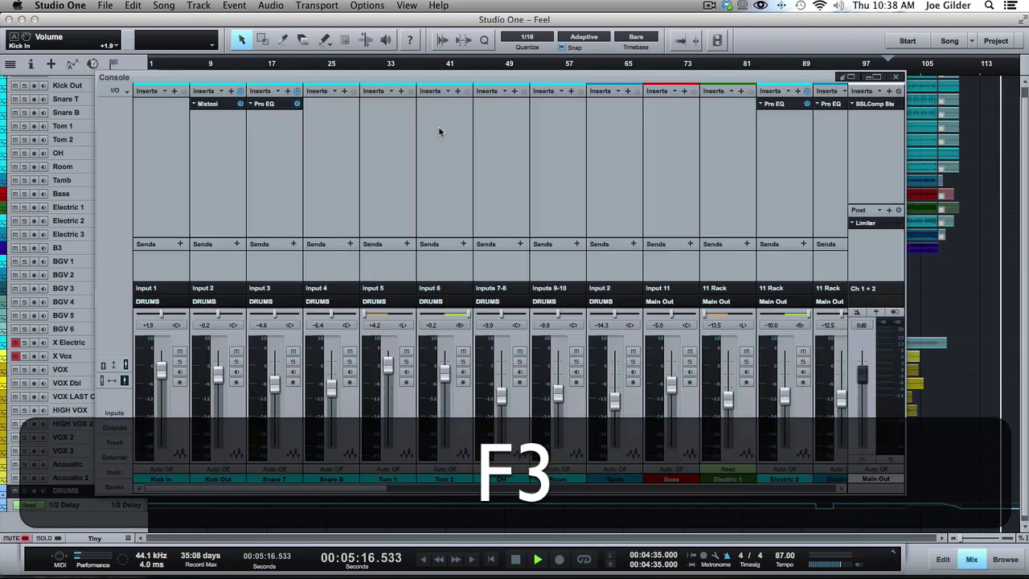
# Step: Dock the floating console back into the main window and hide it
pyautogui.click(850, 78)
pyautogui.press('F3')
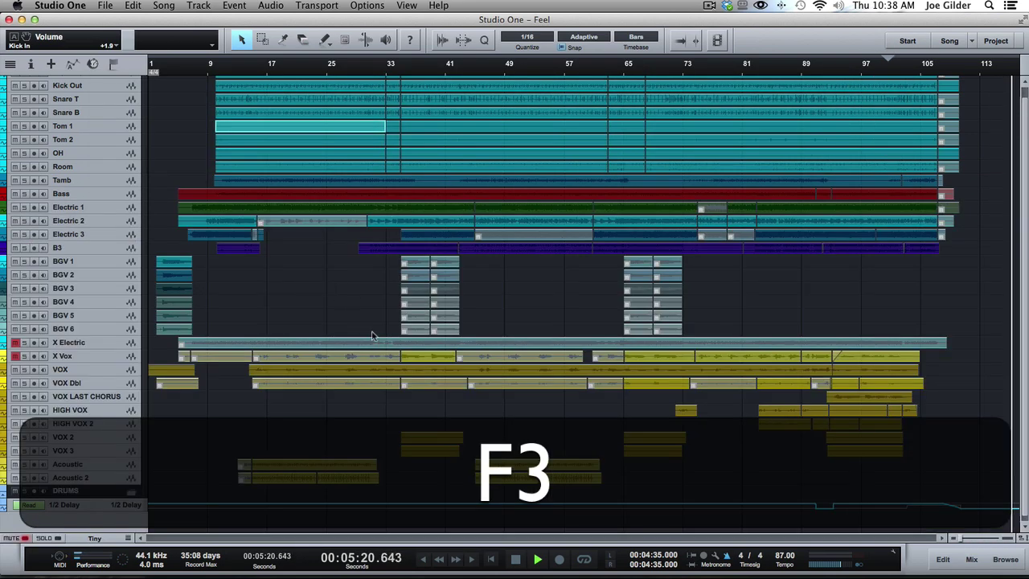
pyautogui.press('F3')
pyautogui.press('F3')
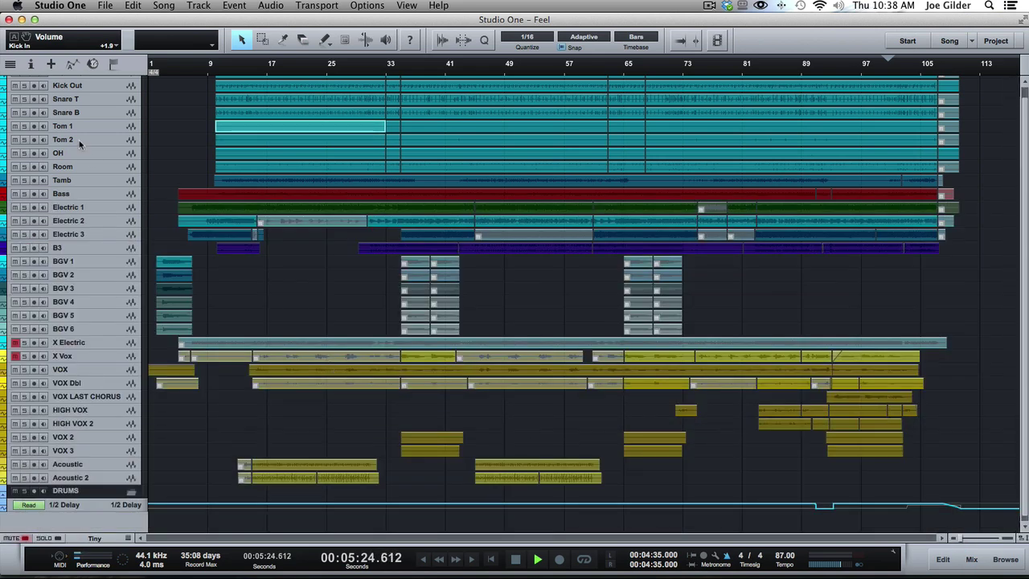
# Step: Stop playback and show the VOX track's channel expanded in the docked console
pyautogui.press('c')
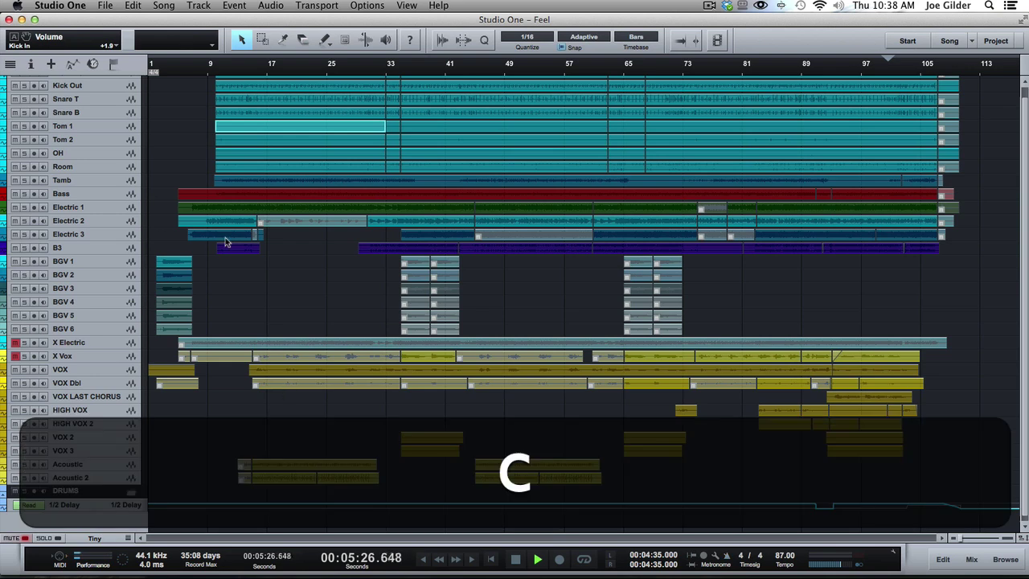
pyautogui.press('space')
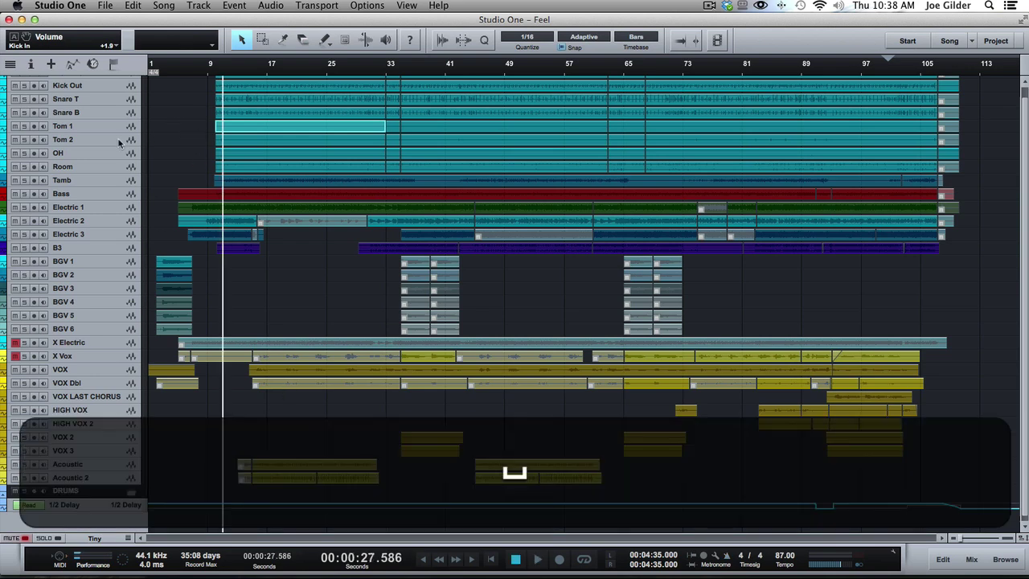
pyautogui.click(89, 372)
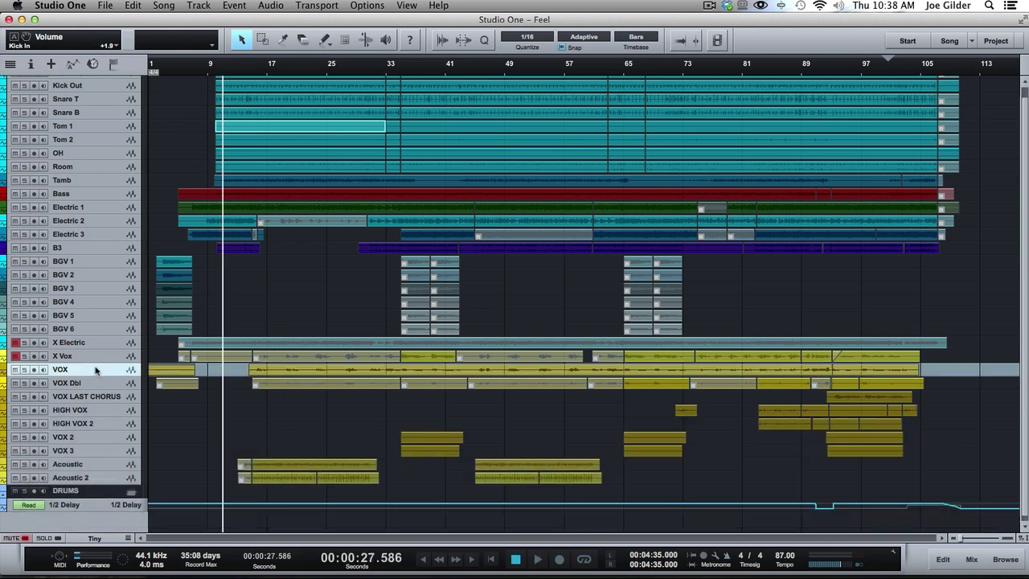
pyautogui.press('F3')
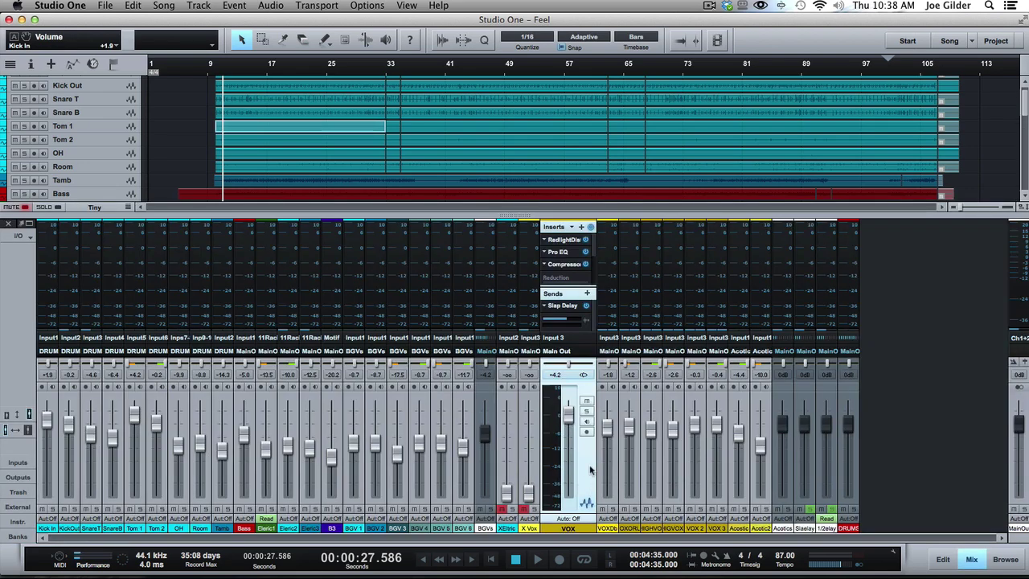
# Step: Toggle the console off and on with the VOX channel expanded, and leave it hidden
pyautogui.press('F3')
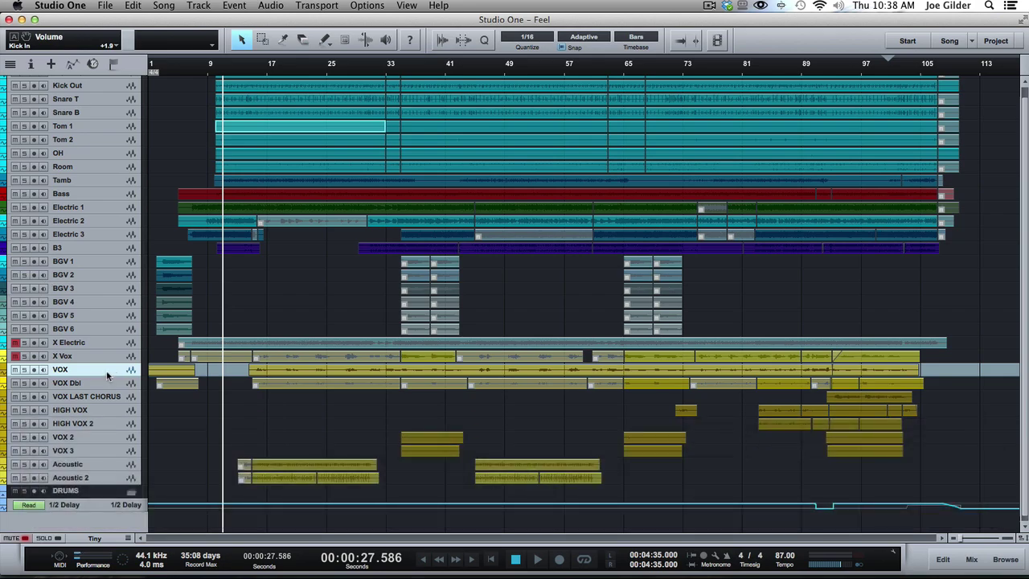
pyautogui.press('F3')
pyautogui.press('ctrl')
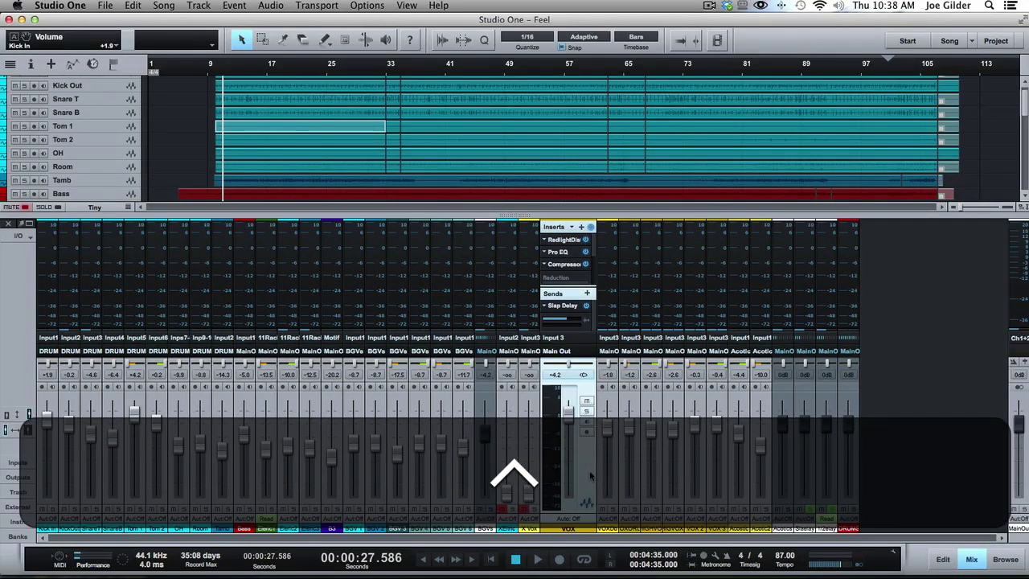
pyautogui.hotkey('ctrl', 'F3')
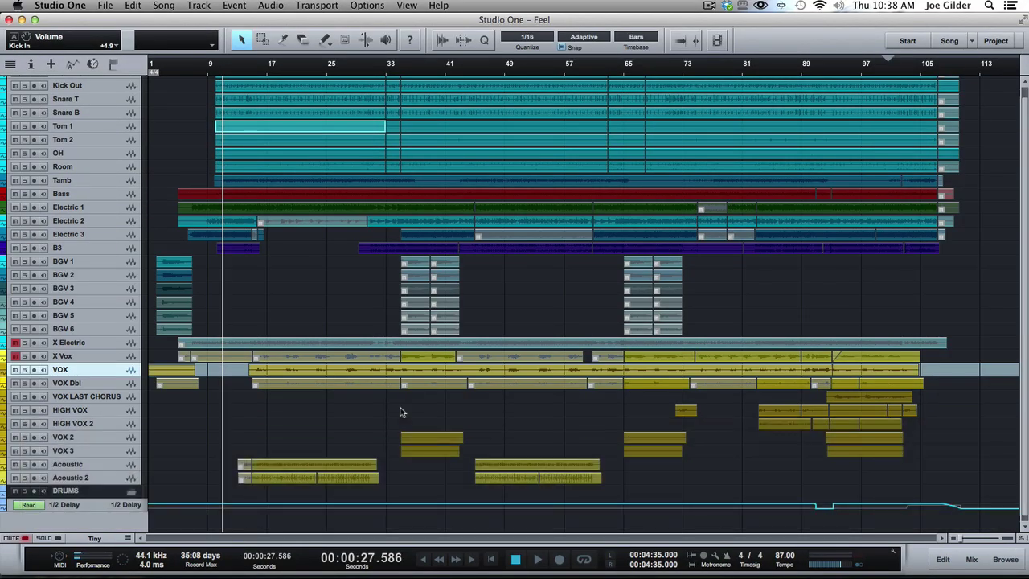
# Step: Enlarge the arrangement tracks to Medium height and set the Tom 2 track's volume to -1.4 dB
pyautogui.click(516, 122)
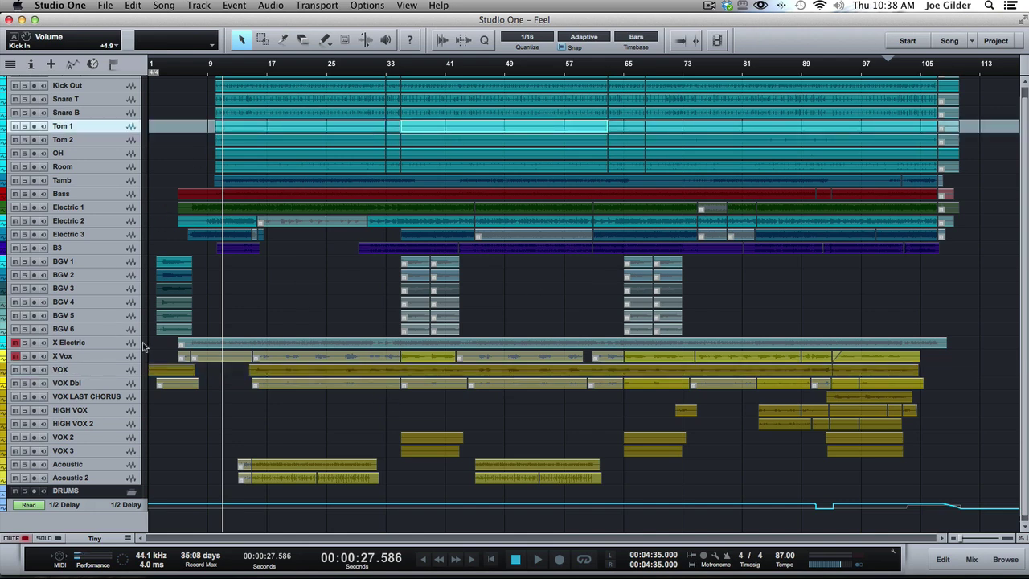
pyautogui.scroll(3, 252, 308)
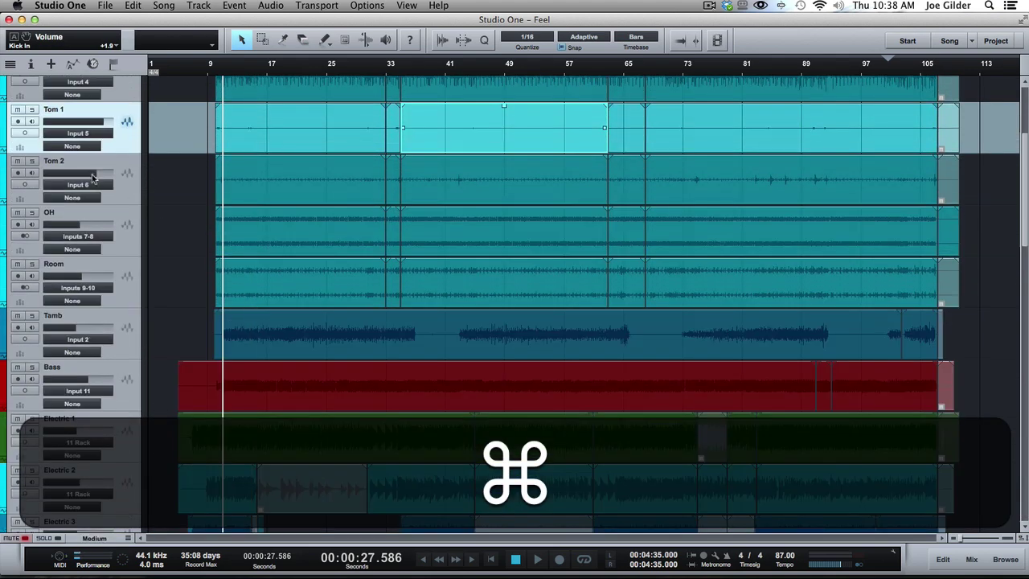
pyautogui.moveTo(93, 174)
pyautogui.mouseDown()
pyautogui.moveTo(52, 181)
pyautogui.moveTo(96, 177)
pyautogui.mouseUp()
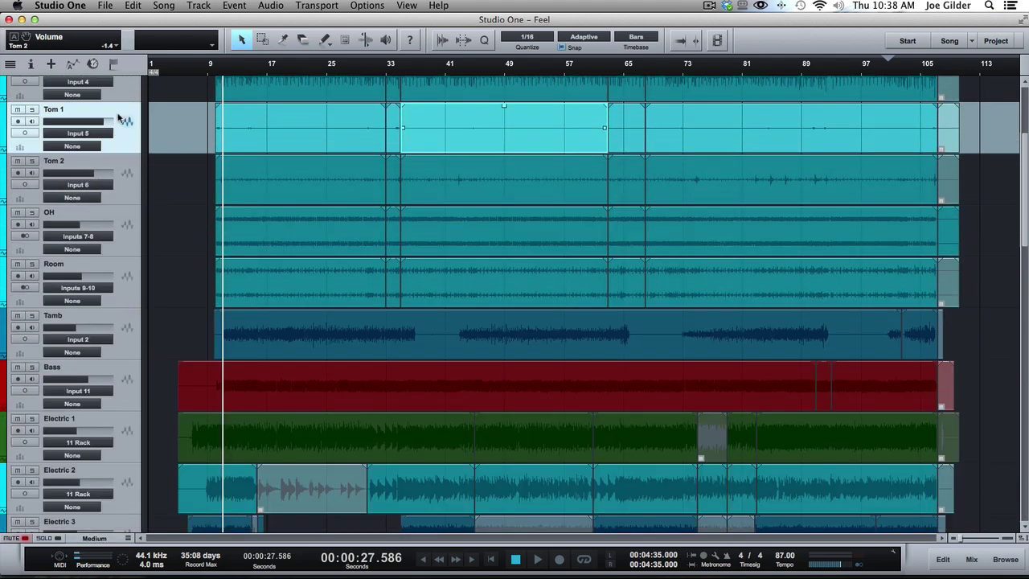
# Step: Select the Tom 2 track, show its channel expanded in the console, and hide the console
pyautogui.click(131, 185)
pyautogui.press('F3')
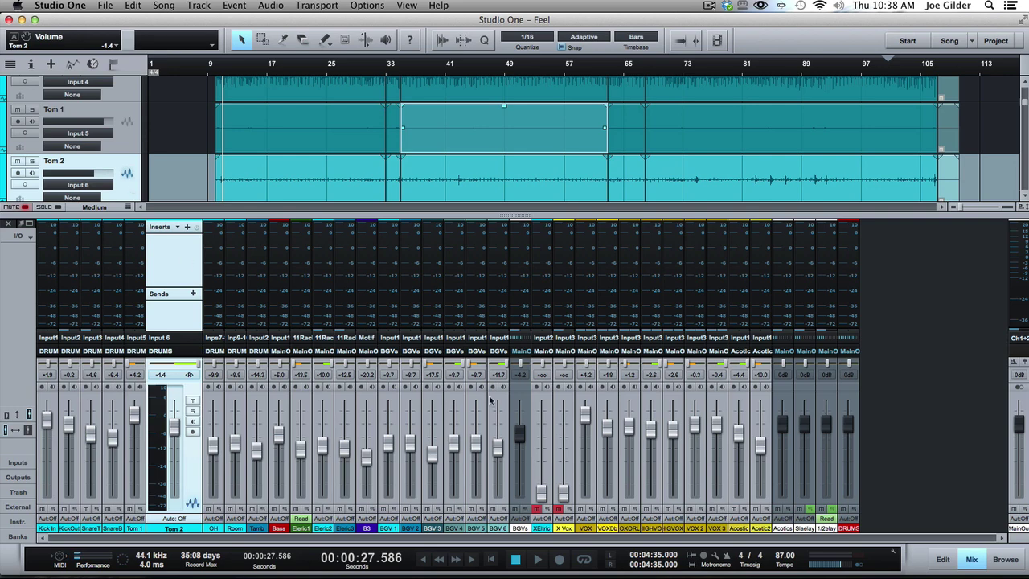
pyautogui.press('F3')
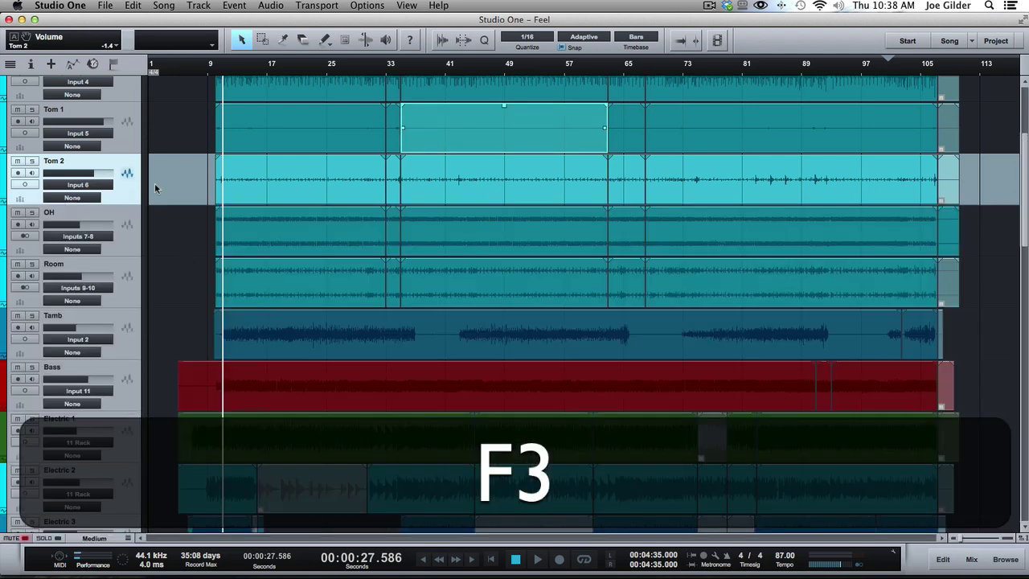
# Step: View the track list and the Tom 2 track's inspector beside the arrangement, and close both
pyautogui.click(11, 64)
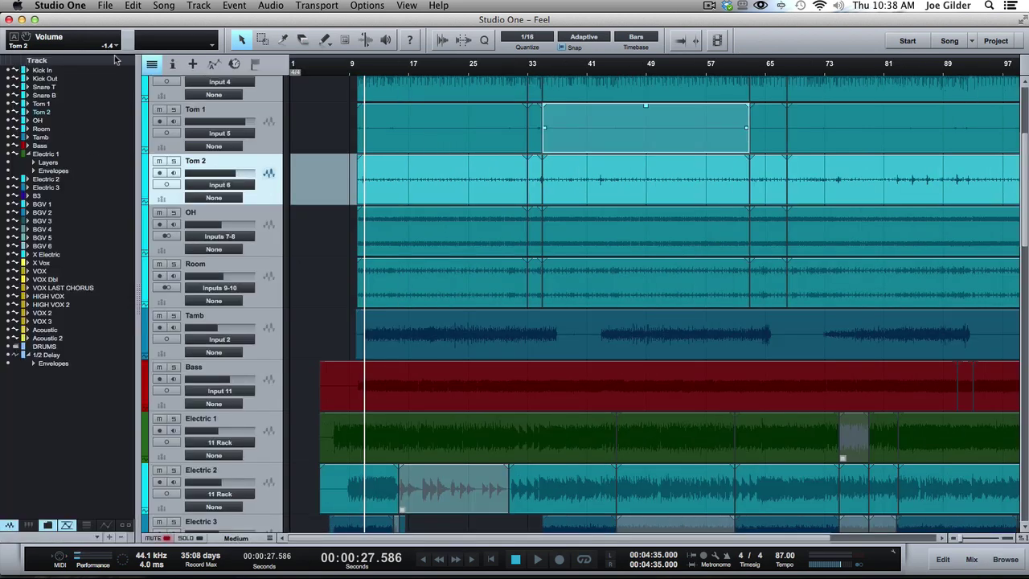
pyautogui.click(172, 64)
pyautogui.click(257, 66)
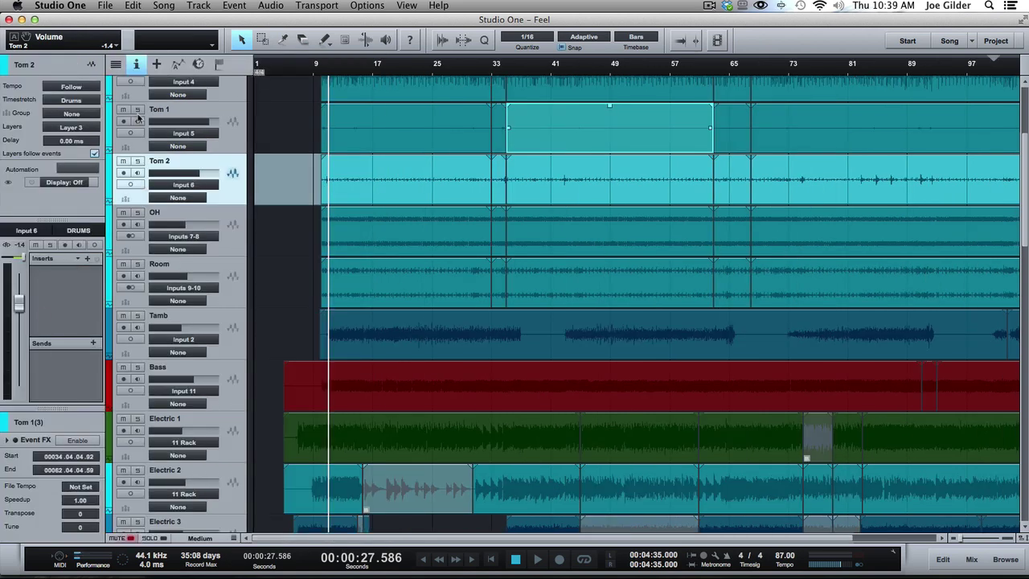
pyautogui.click(137, 66)
# Step: Collapse the expanded Tom 2 channel to a narrow strip in the console and hide the console
pyautogui.press('F3')
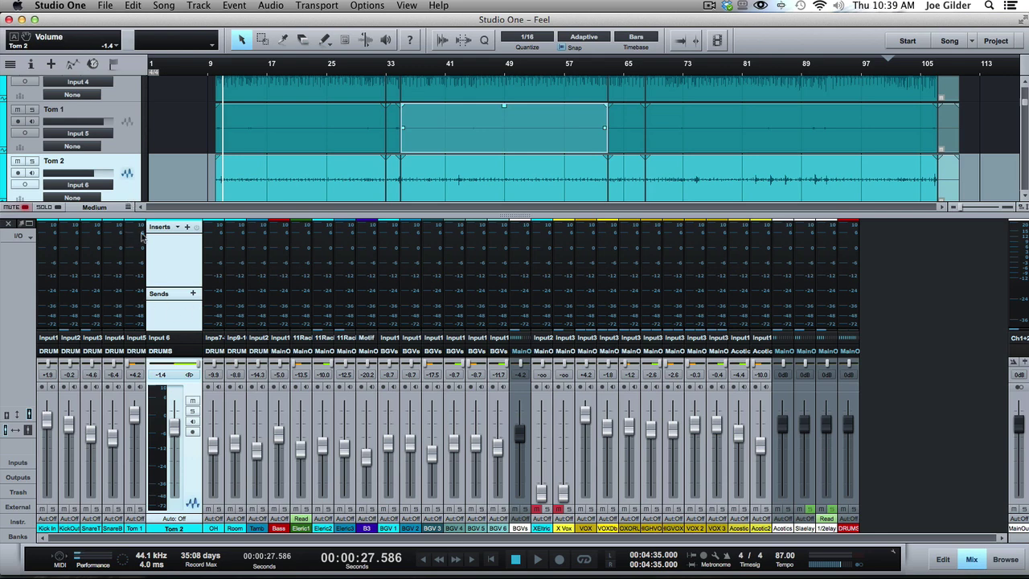
pyautogui.doubleClick(180, 276)
pyautogui.press('F3')
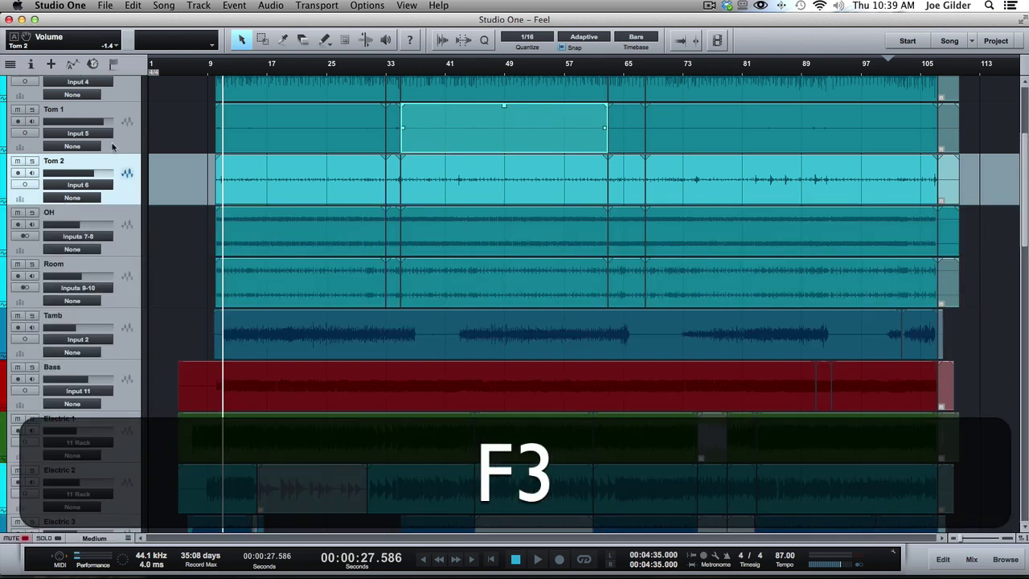
pyautogui.press('F3')
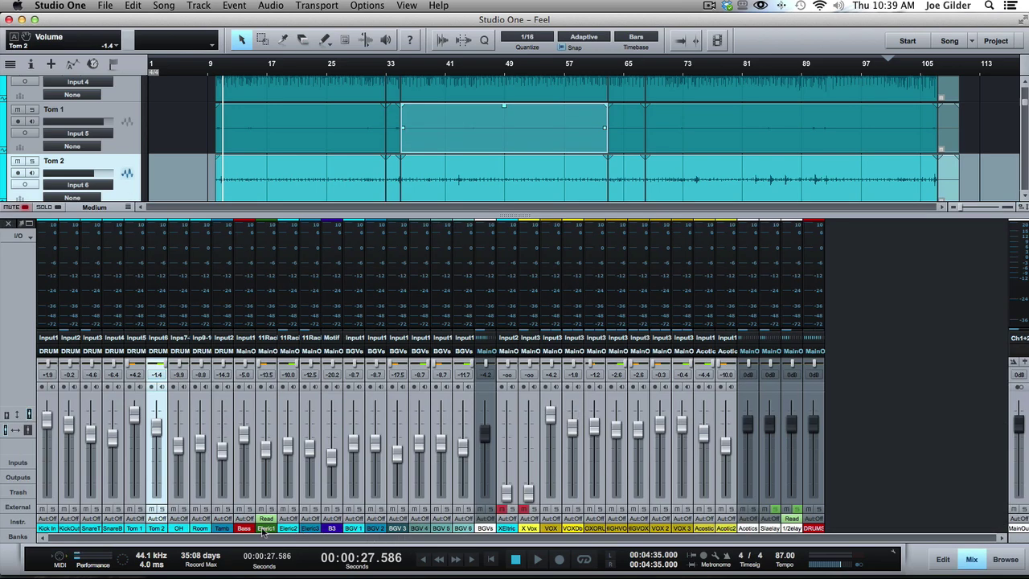
pyautogui.press('F3')
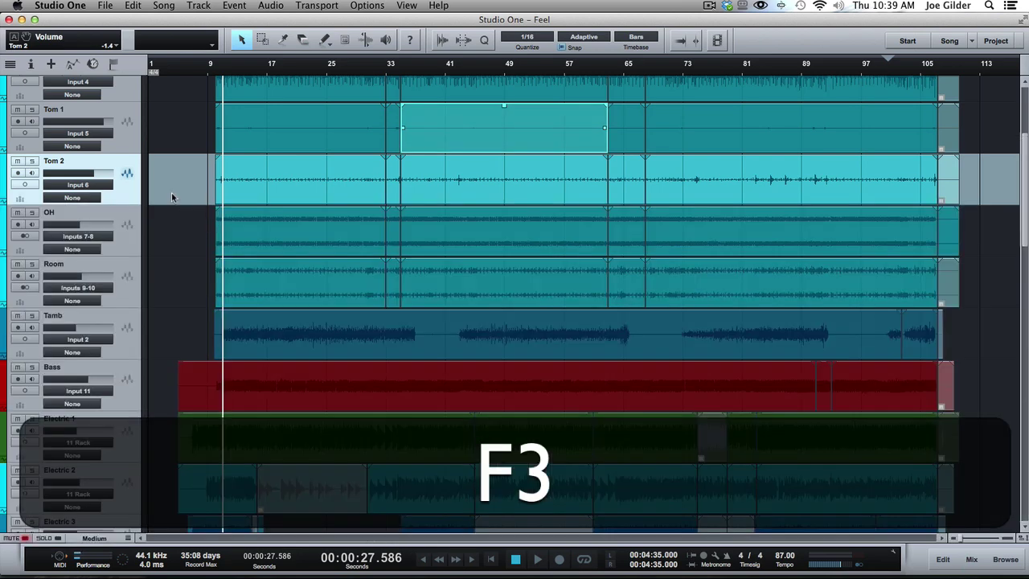
# Step: Expand Tom 2's channel in the console once more, collapse it again, and hide the console
pyautogui.press('F3')
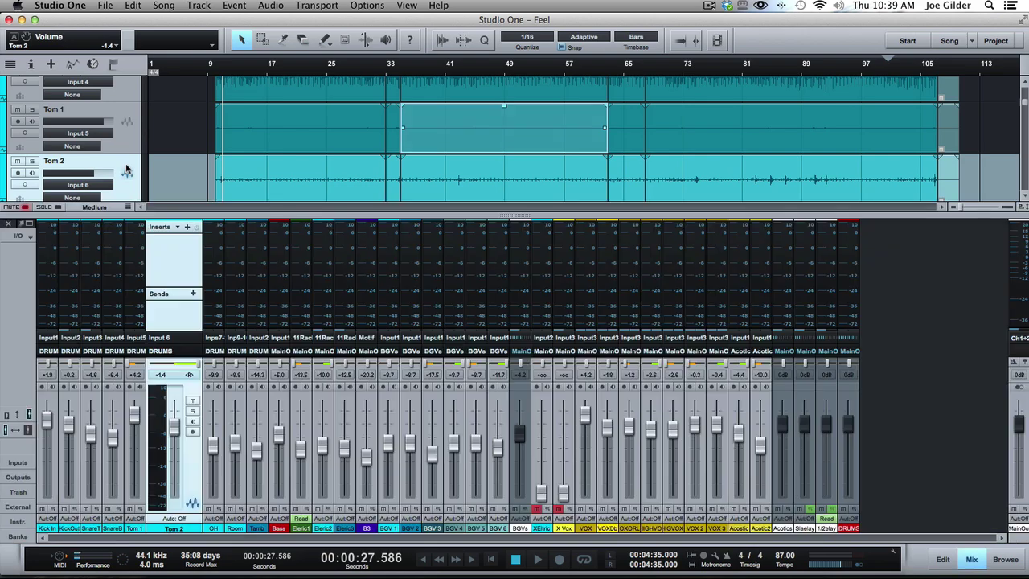
pyautogui.doubleClick(178, 317)
pyautogui.press('F3')
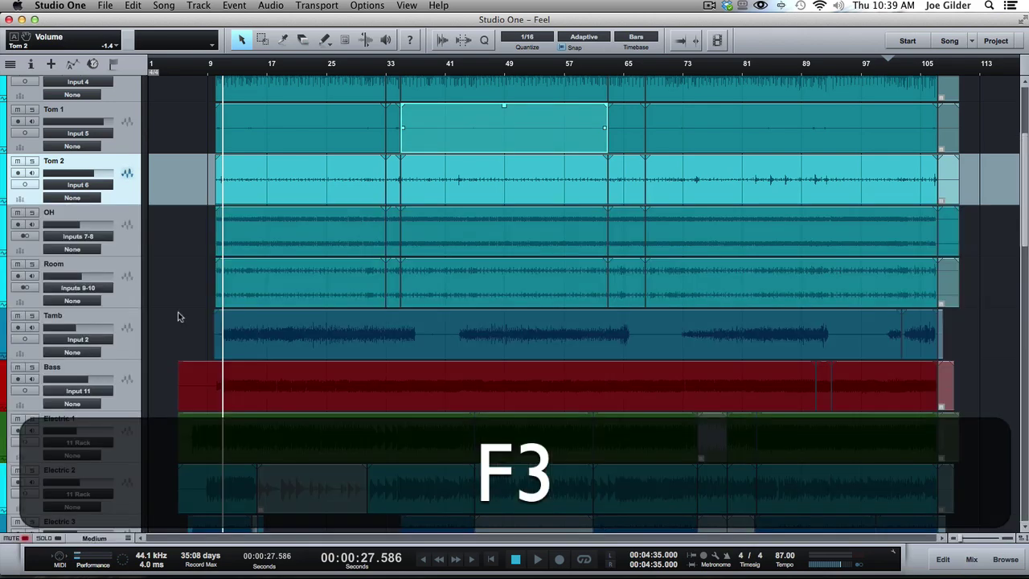
# Step: Reduce the arrangement's track height from Medium to Tiny
pyautogui.scroll(-2, 440, 296)
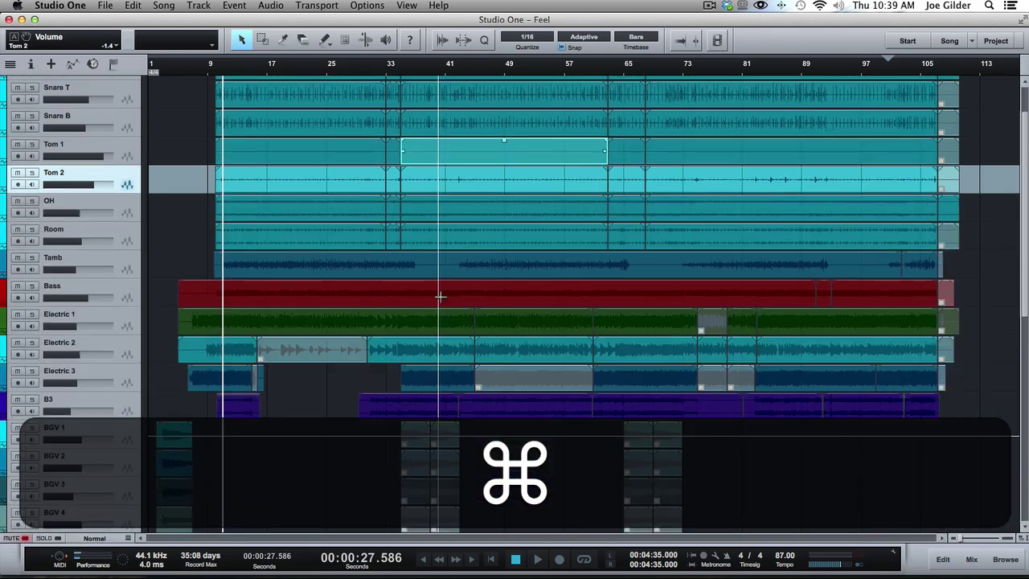
pyautogui.scroll(-2, 480, 297)
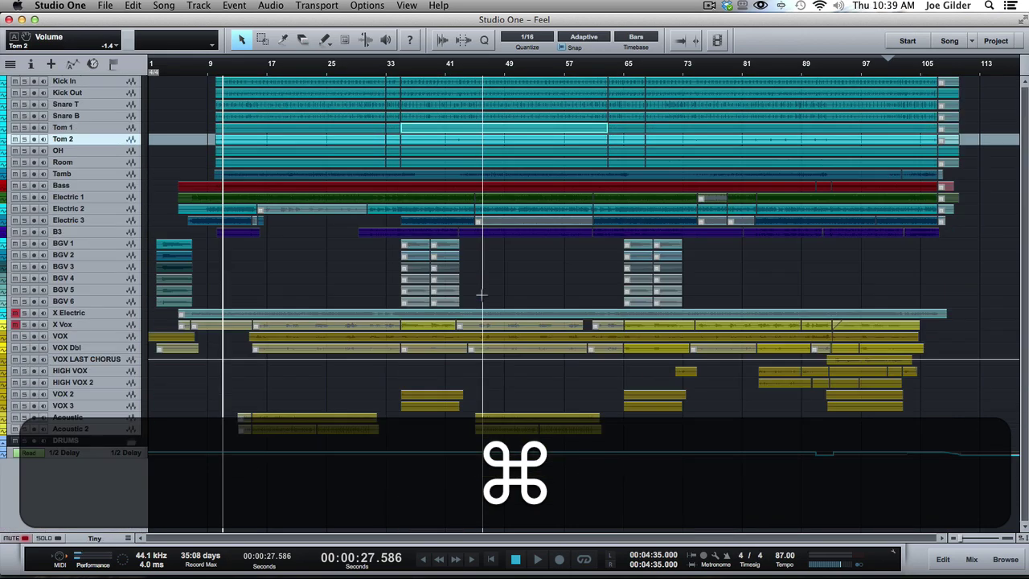